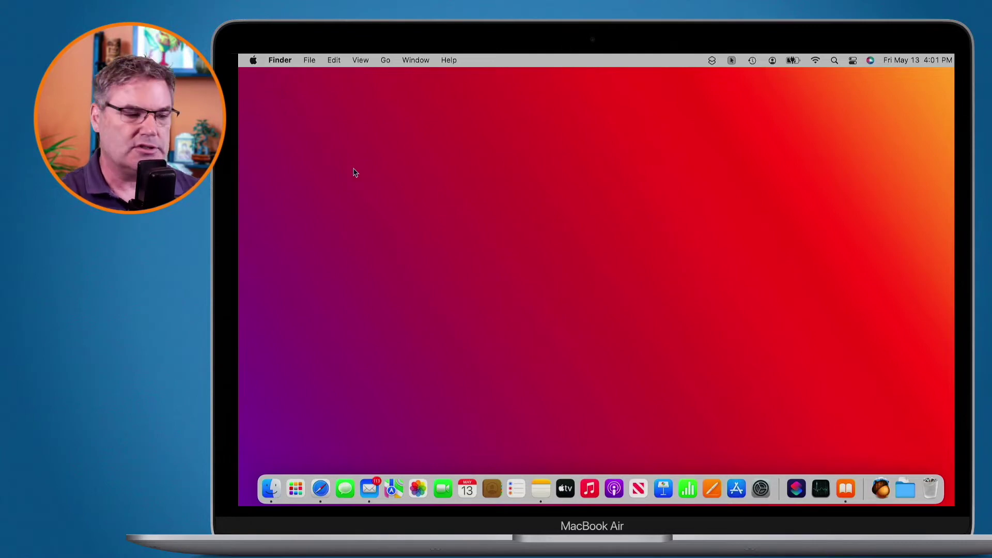
- Open the Apple menu from the menu bar
{"action": "left_click", "coordinate": [253, 61]}
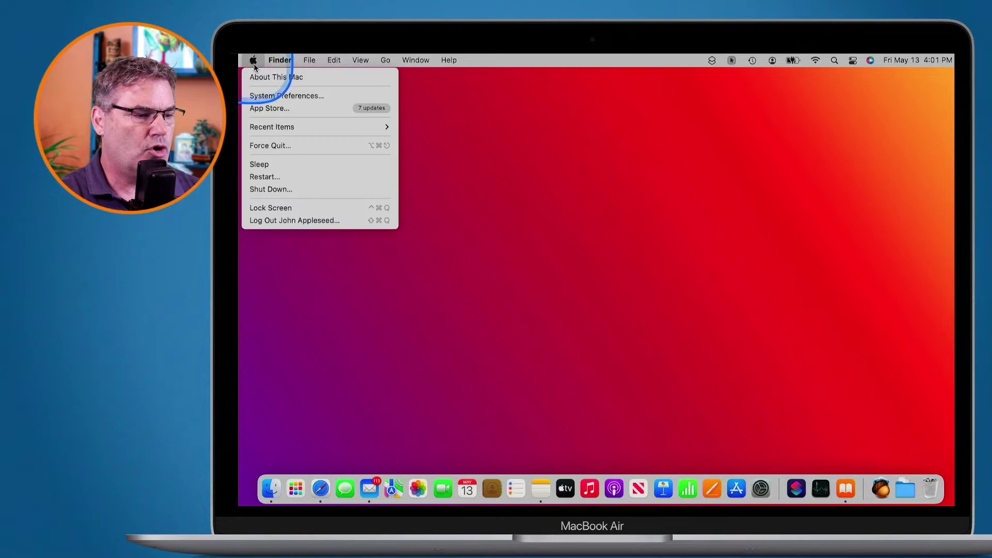
- Launch System Preferences from the Apple menu
{"action": "left_click", "coordinate": [265, 95]}
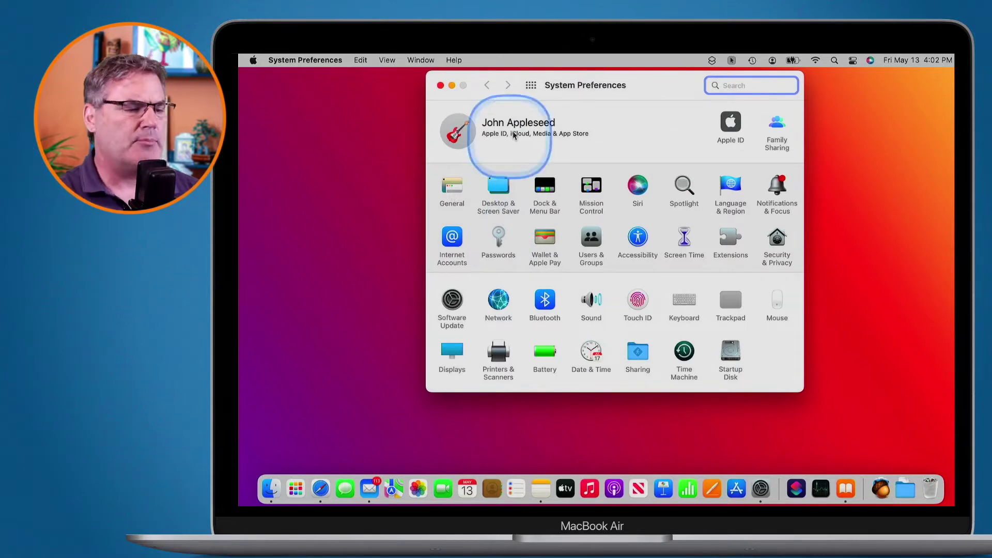
- Check 'Use keyboard navigation to move focus between controls' on the Keyboard Shortcuts tab, then return to Show All
{"action": "left_click", "coordinate": [683, 308]}
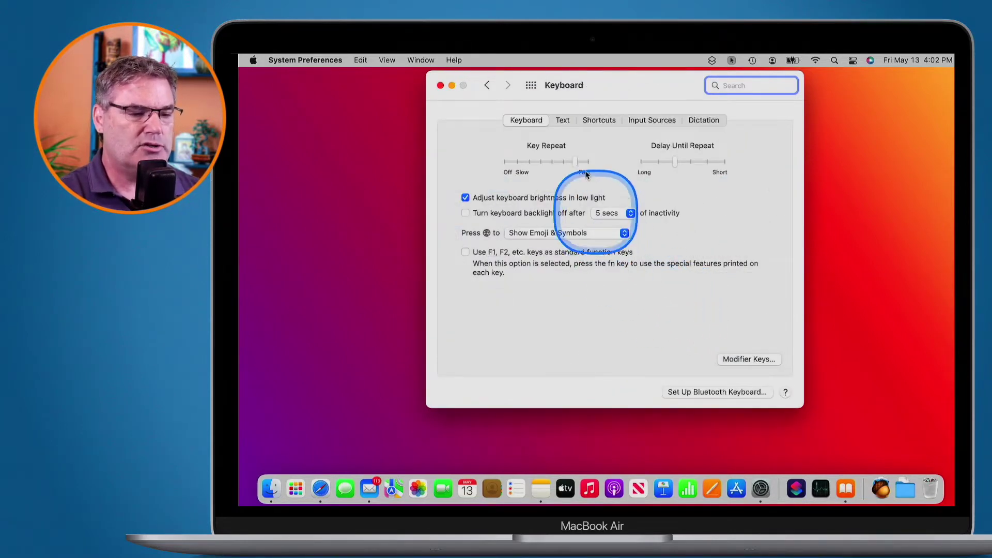
{"action": "left_click", "coordinate": [598, 120]}
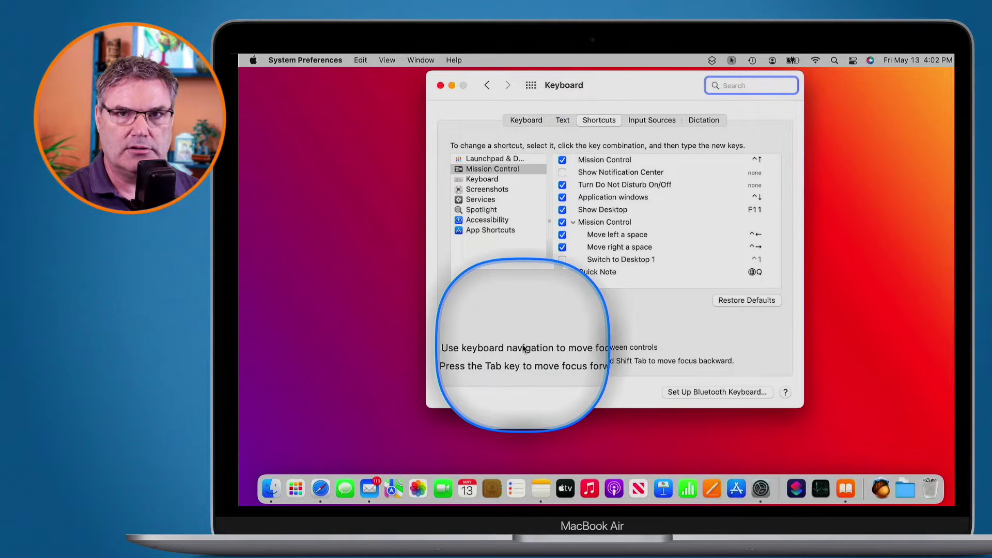
{"action": "left_click", "coordinate": [454, 348]}
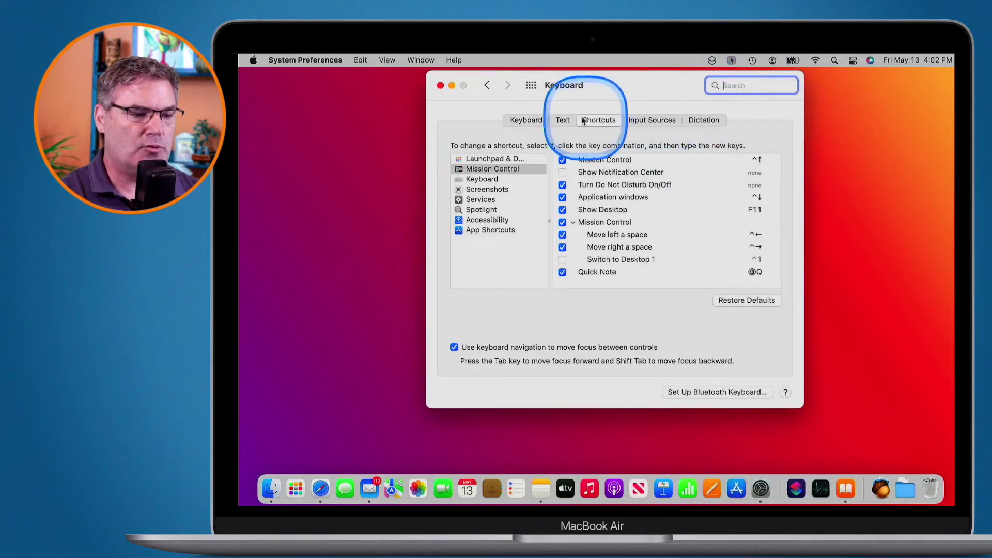
{"action": "left_click", "coordinate": [530, 85]}
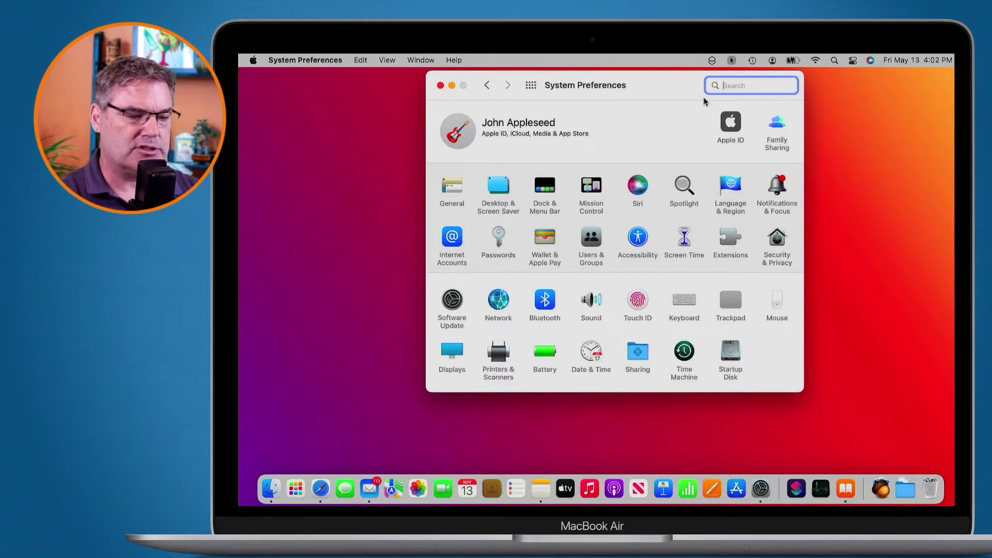
{"action": "key", "text": "Tab"}
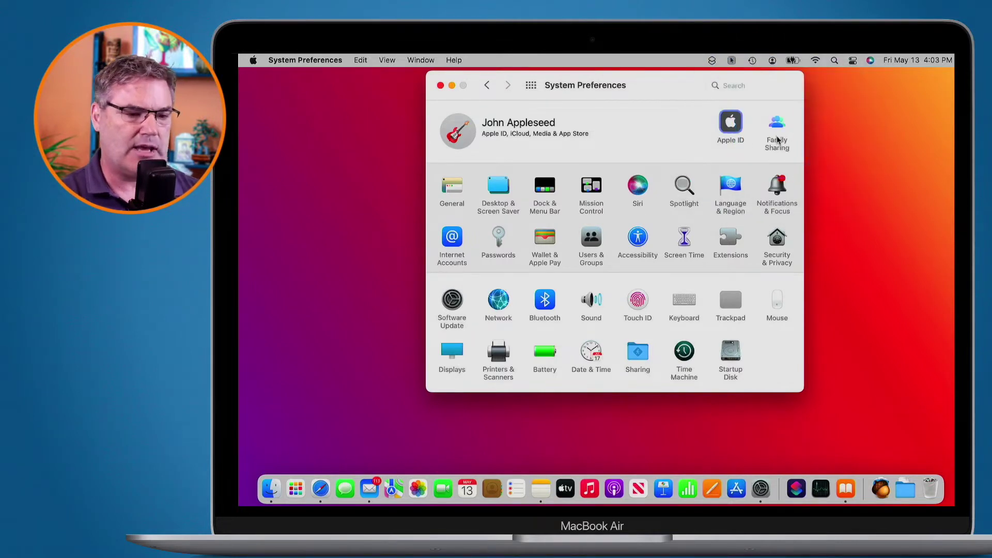
{"action": "key", "text": "Tab"}
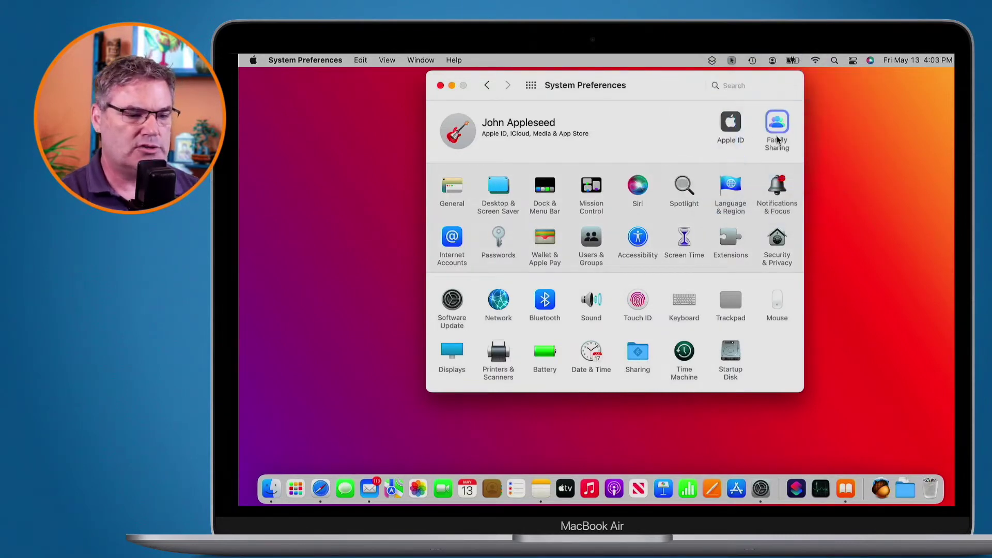
{"action": "left_click", "coordinate": [449, 187]}
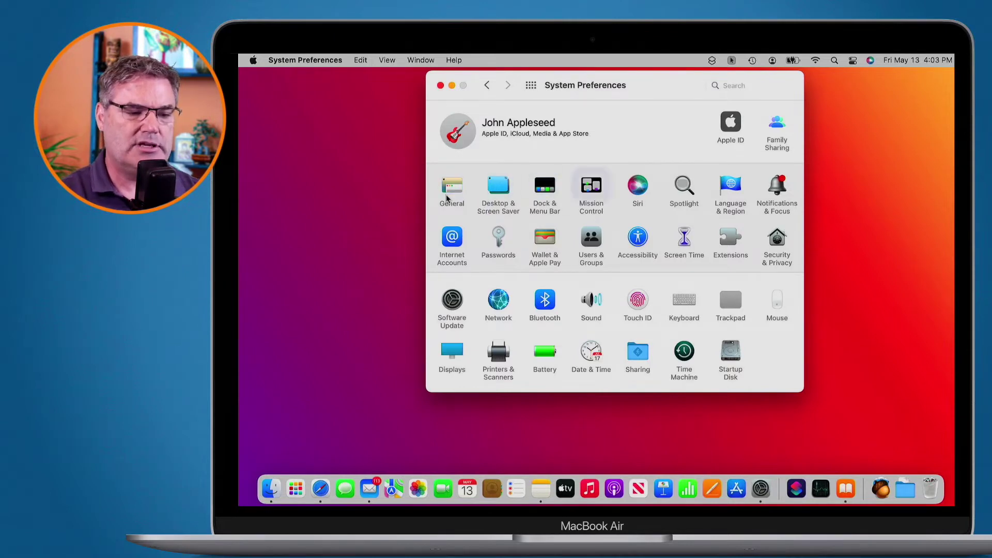
{"action": "key", "text": "Tab"}
{"action": "key", "text": "Tab"}
{"action": "key", "text": "Tab"}
{"action": "key", "text": "Tab"}
{"action": "key", "text": "Tab"}
{"action": "key", "text": "Tab"}
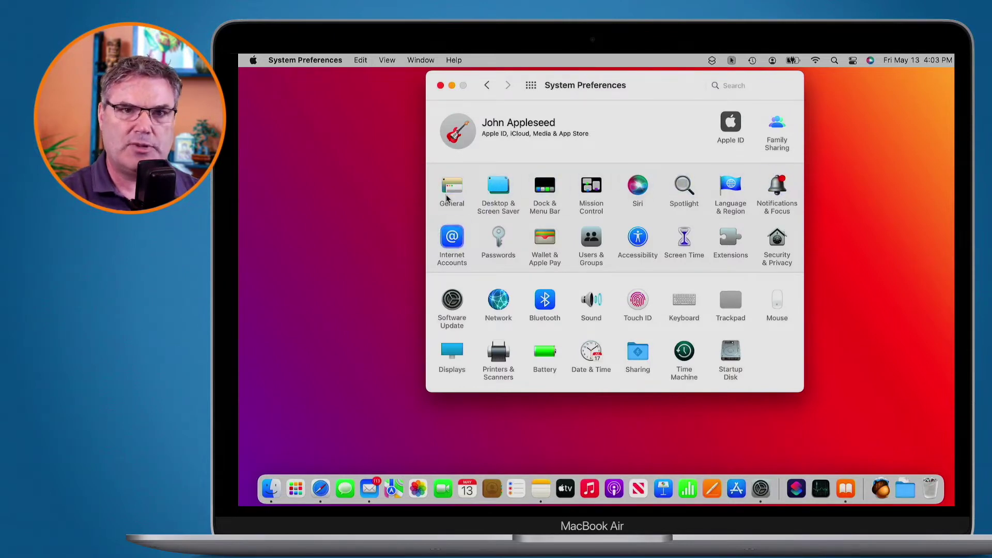
{"action": "key", "text": "Tab"}
{"action": "key", "text": "Tab"}
{"action": "key", "text": "Tab"}
{"action": "key", "text": "Tab"}
{"action": "key", "text": "Tab"}
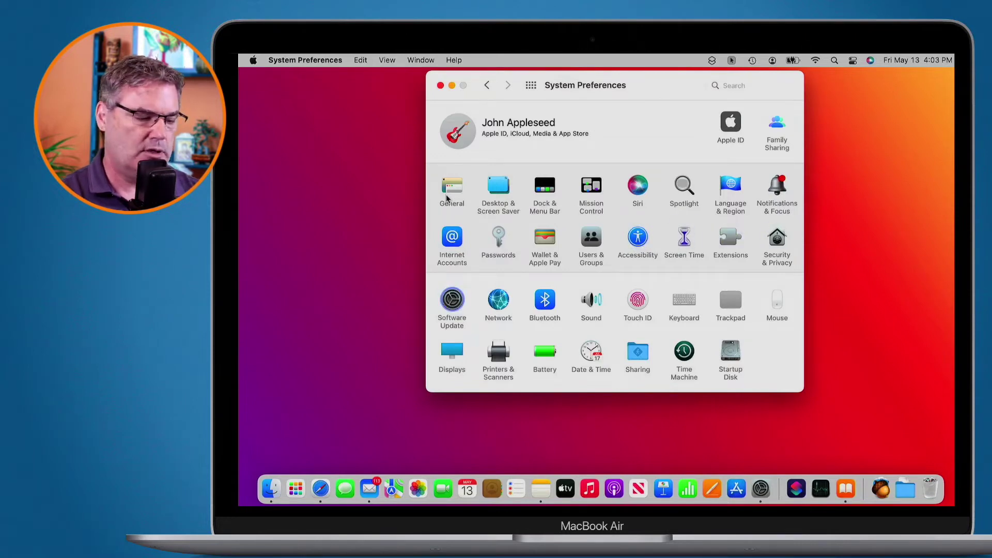
{"action": "key", "text": "shift+Tab"}
{"action": "key", "text": "shift+Tab"}
{"action": "key", "text": "shift+Tab"}
{"action": "key", "text": "shift+Tab"}
{"action": "key", "text": "shift+Tab"}
{"action": "key", "text": "shift+Tab"}
{"action": "key", "text": "shift+Tab"}
{"action": "key", "text": "shift+Tab"}
{"action": "key", "text": "shift+Tab"}
{"action": "key", "text": "shift+Tab"}
{"action": "key", "text": "shift+Tab"}
{"action": "key", "text": "shift+Tab"}
{"action": "key", "text": "shift+Tab"}
{"action": "key", "text": "shift+Tab"}
{"action": "key", "text": "shift+Tab"}
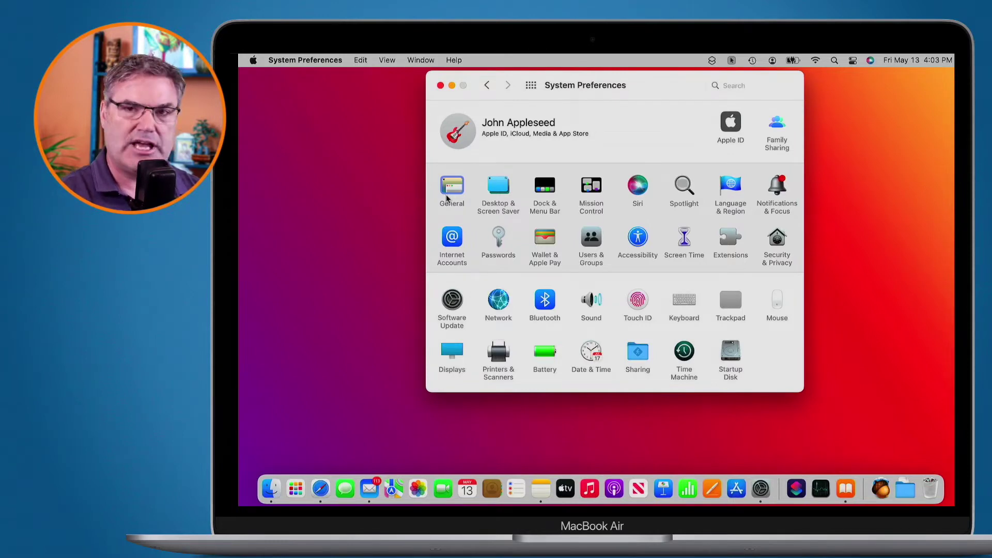
- In General, Tab to 'Ask to keep changes' and toggle it on and back off with Space
{"action": "left_click", "coordinate": [446, 194]}
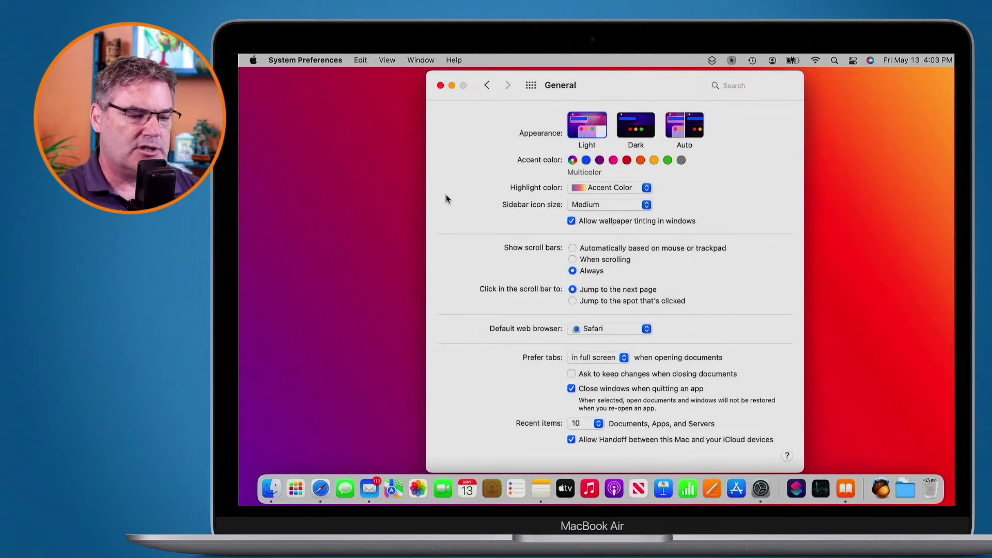
{"action": "key", "text": "Tab"}
{"action": "key", "text": "Tab"}
{"action": "key", "text": "Tab"}
{"action": "key", "text": "Tab"}
{"action": "key", "text": "Tab"}
{"action": "key", "text": "Tab"}
{"action": "key", "text": "Tab"}
{"action": "key", "text": "Tab"}
{"action": "key", "text": "Tab"}
{"action": "key", "text": "Tab"}
{"action": "key", "text": "Tab"}
{"action": "key", "text": "Tab"}
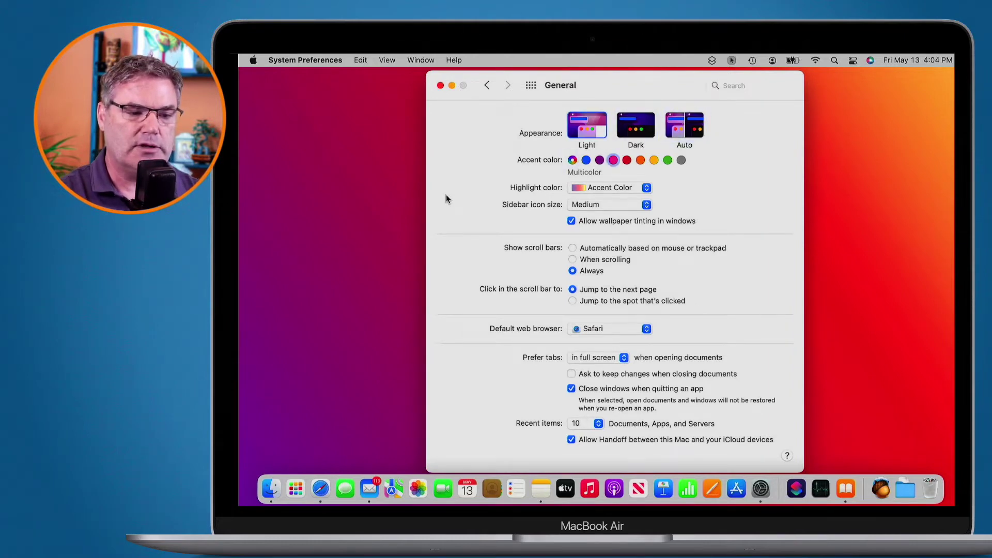
{"action": "key", "text": "Tab"}
{"action": "key", "text": "Tab"}
{"action": "key", "text": "Tab"}
{"action": "key", "text": "Tab"}
{"action": "key", "text": "Tab"}
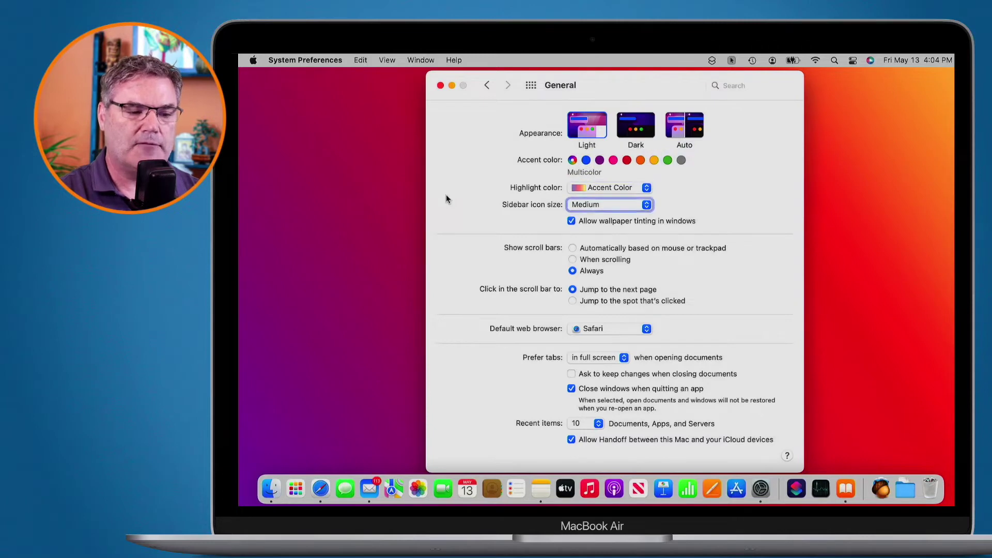
{"action": "key", "text": "Tab"}
{"action": "key", "text": "Tab"}
{"action": "key", "text": "Tab"}
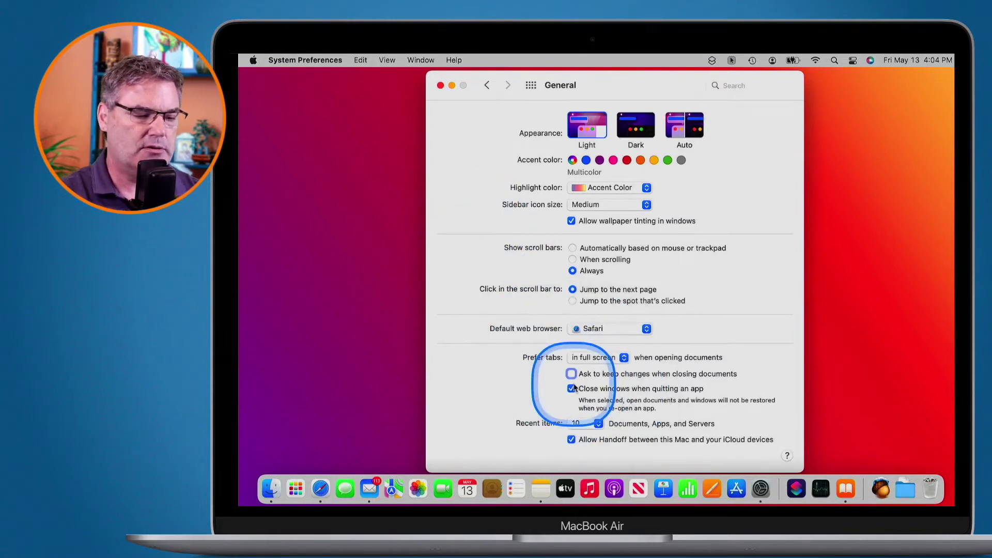
{"action": "key", "text": "space"}
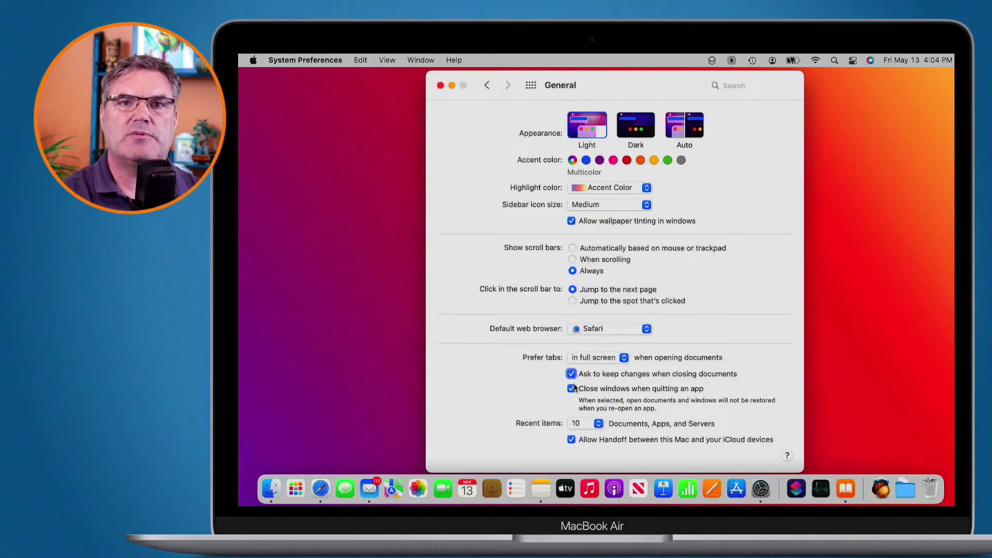
{"action": "key", "text": "space"}
- Open the Recent items popup from the keyboard and keep it at 10
{"action": "key", "text": "Tab"}
{"action": "key", "text": "Tab"}
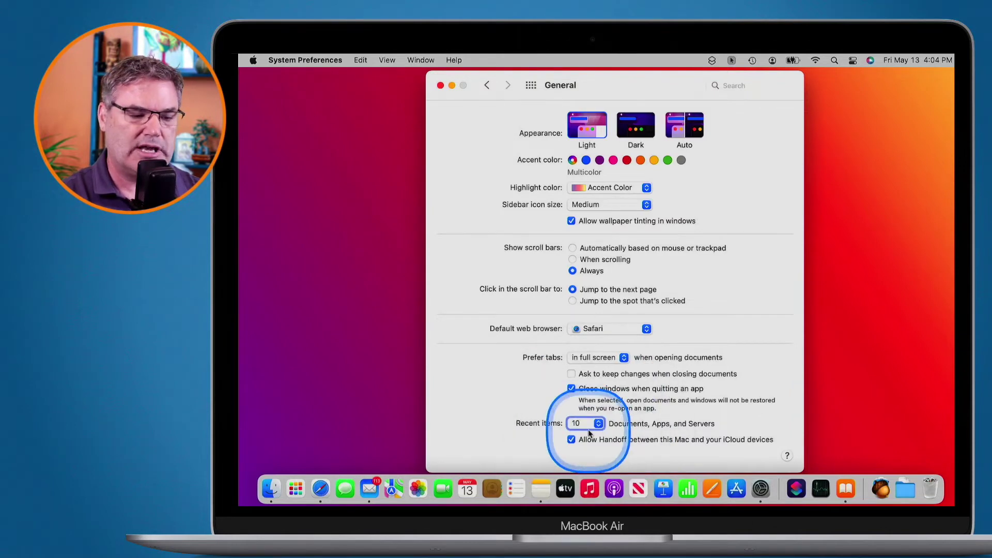
{"action": "key", "text": "space"}
{"action": "key", "text": "Down"}
{"action": "key", "text": "Down"}
{"action": "key", "text": "Up"}
{"action": "key", "text": "Up"}
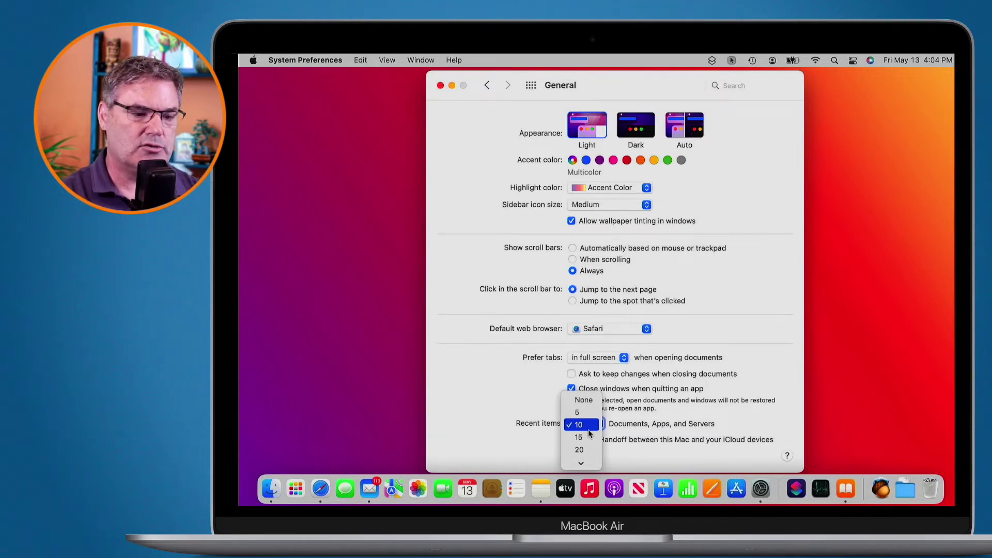
{"action": "left_click", "coordinate": [584, 426]}
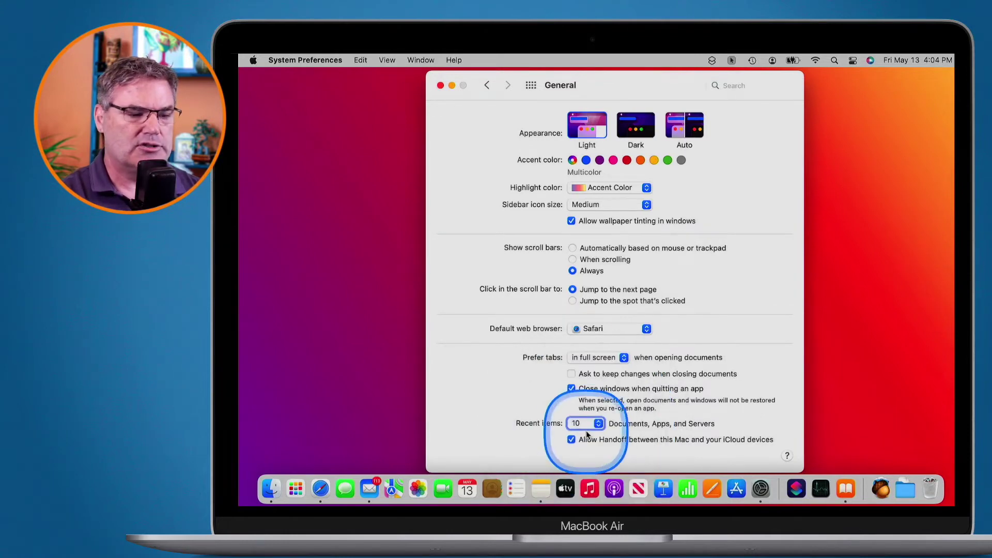
- Uncheck 'Use keyboard navigation' on the Keyboard Shortcuts tab and return to the full grid
{"action": "left_click", "coordinate": [531, 86]}
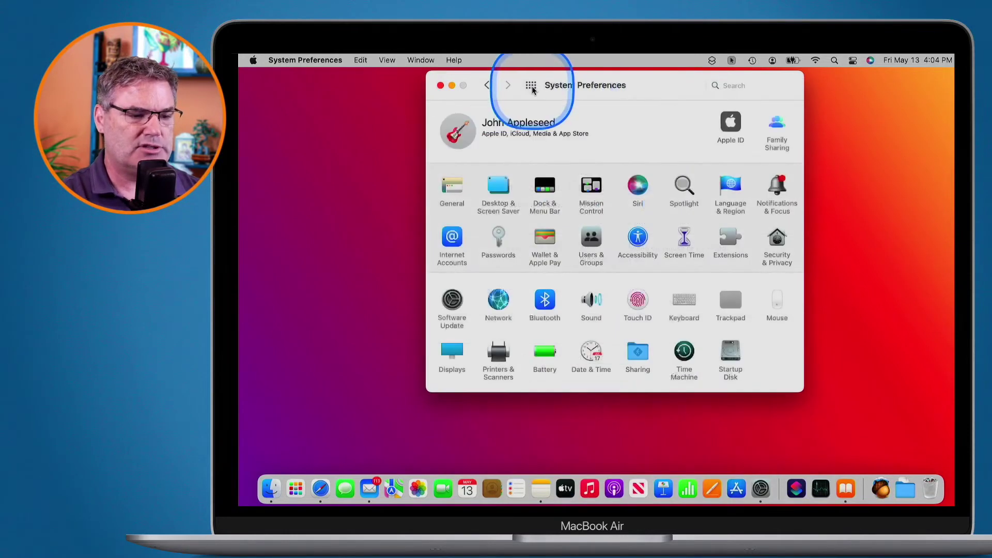
{"action": "left_click", "coordinate": [684, 306]}
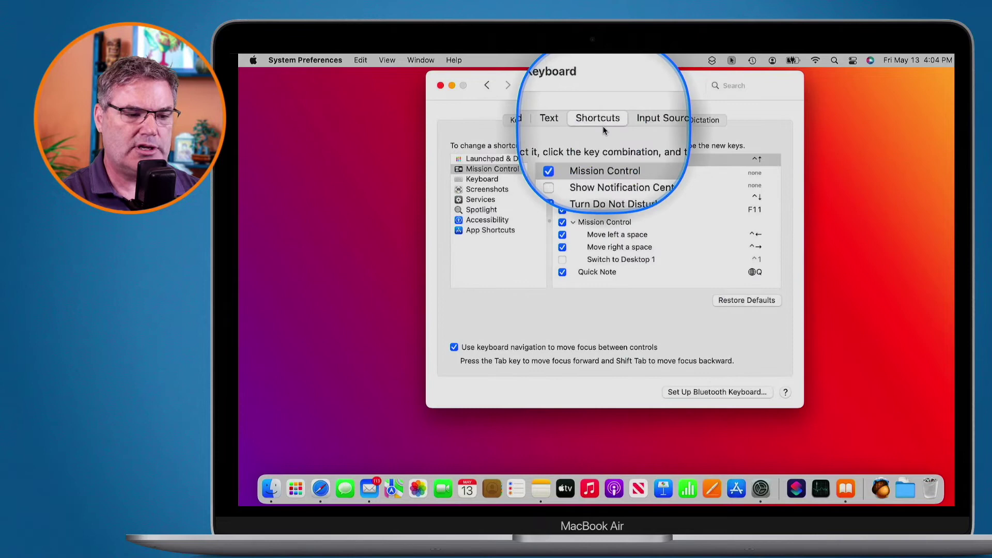
{"action": "left_click", "coordinate": [454, 347]}
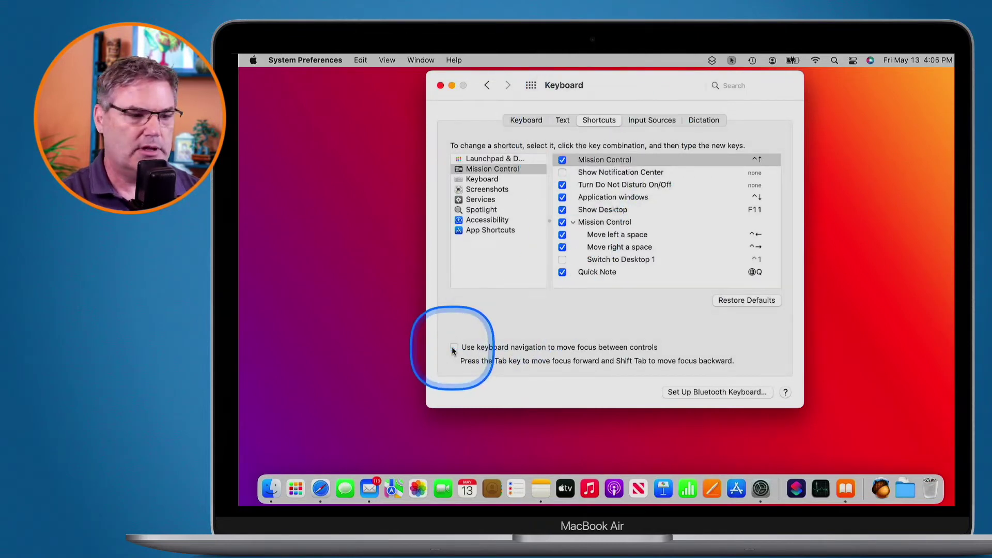
{"action": "left_click", "coordinate": [530, 87]}
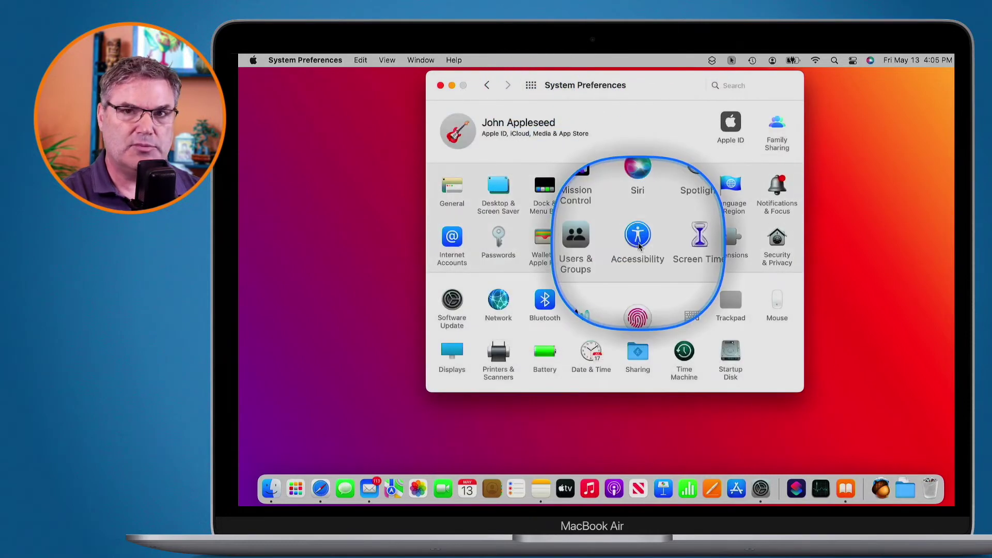
- Check Enable Full Keyboard Access under Accessibility > Keyboard, then return to Show All
{"action": "left_click", "coordinate": [639, 247]}
{"action": "scroll", "coordinate": [487, 220], "scroll_direction": "down", "scroll_amount": 5}
{"action": "scroll", "coordinate": [487, 220], "scroll_direction": "down", "scroll_amount": 3}
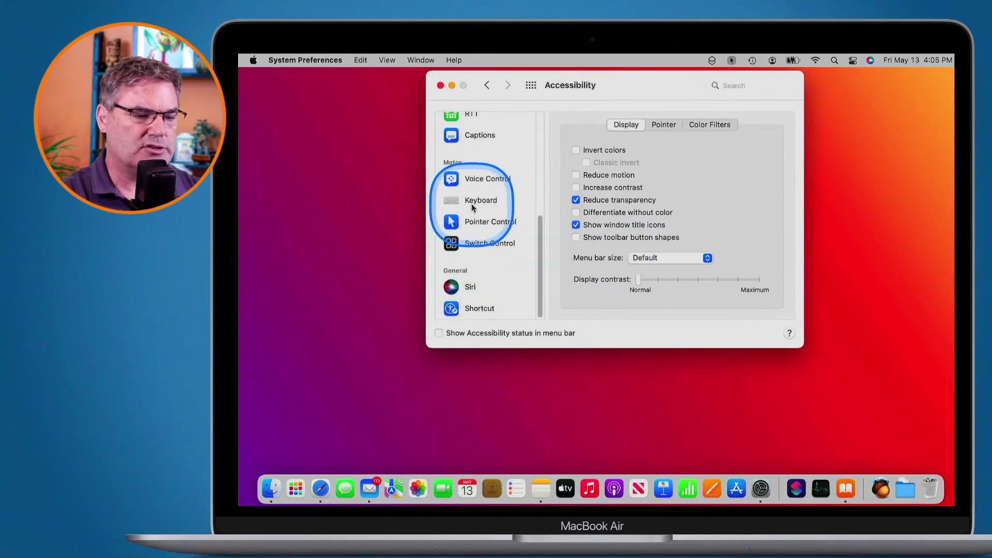
{"action": "left_click", "coordinate": [472, 207]}
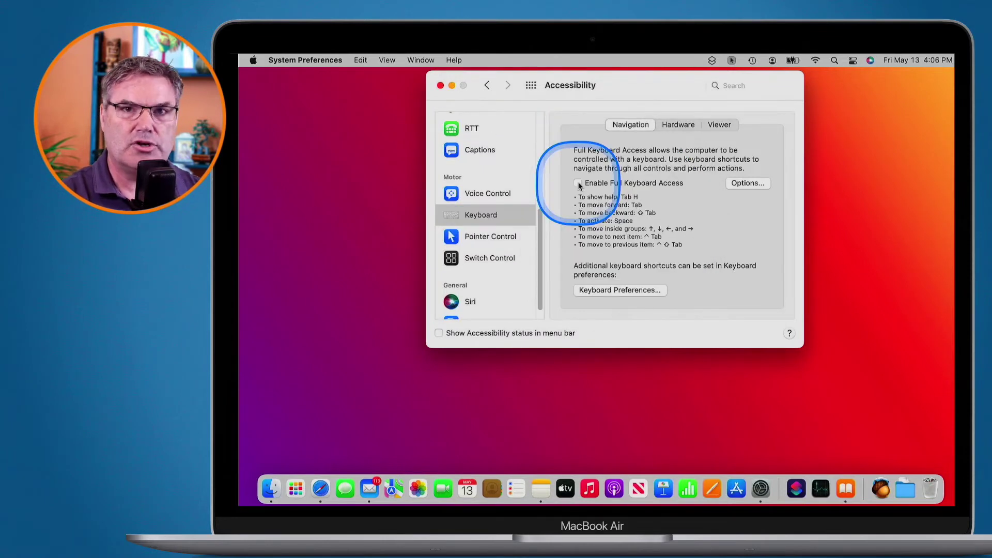
{"action": "left_click", "coordinate": [577, 183]}
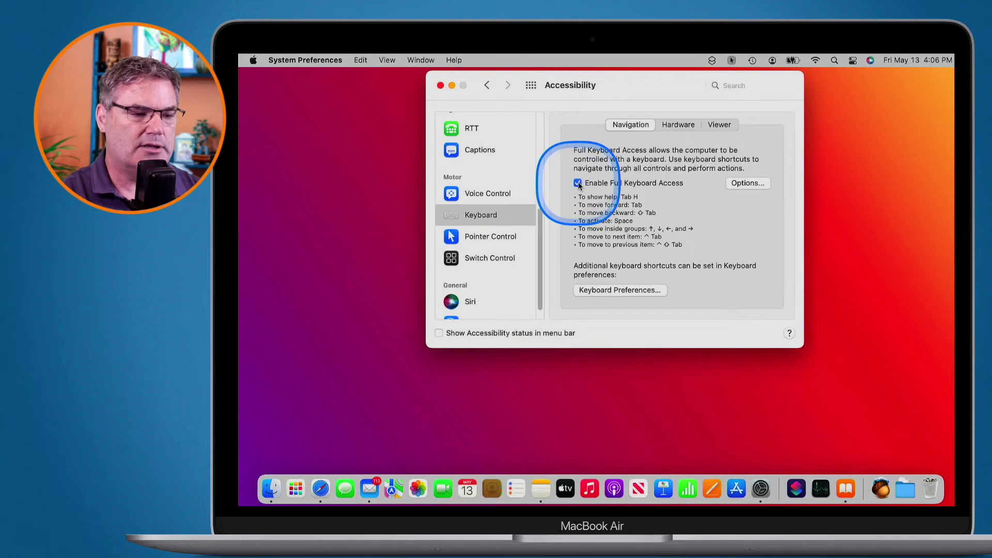
{"action": "left_click", "coordinate": [531, 86]}
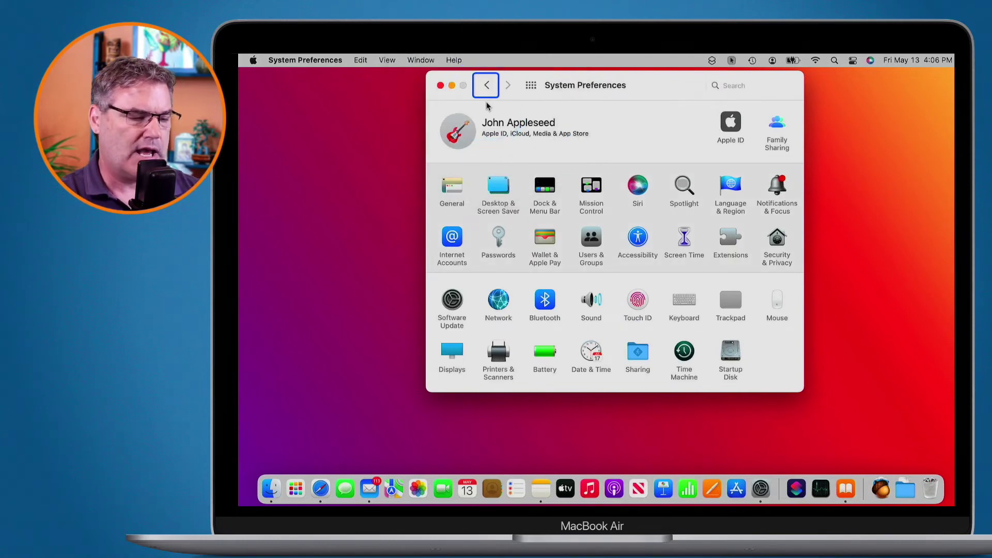
- Tab focus across the preference icons to Accessibility and open it with Space
{"action": "key", "text": "Tab"}
{"action": "key", "text": "Tab"}
{"action": "key", "text": "Tab"}
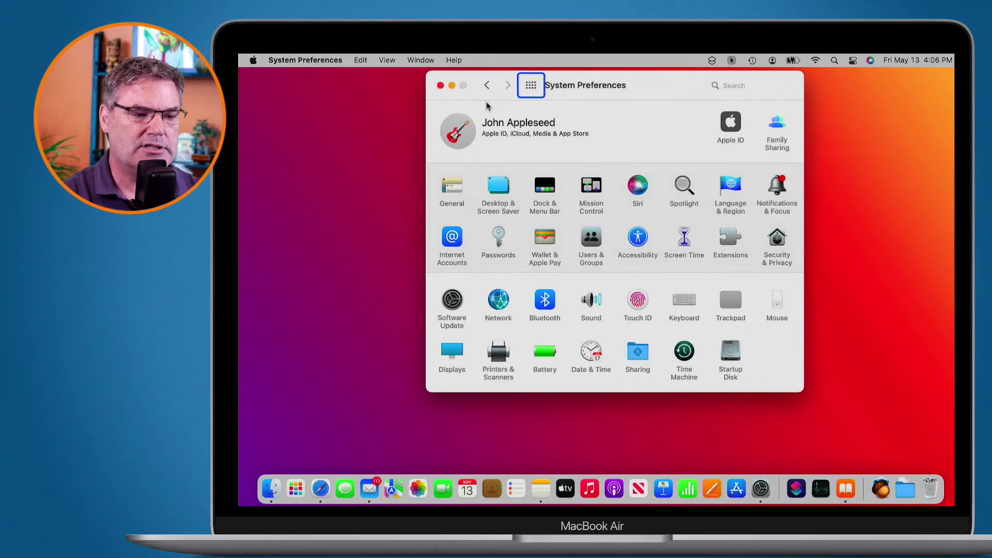
{"action": "key", "text": "Tab"}
{"action": "key", "text": "Tab"}
{"action": "key", "text": "Tab"}
{"action": "key", "text": "Tab"}
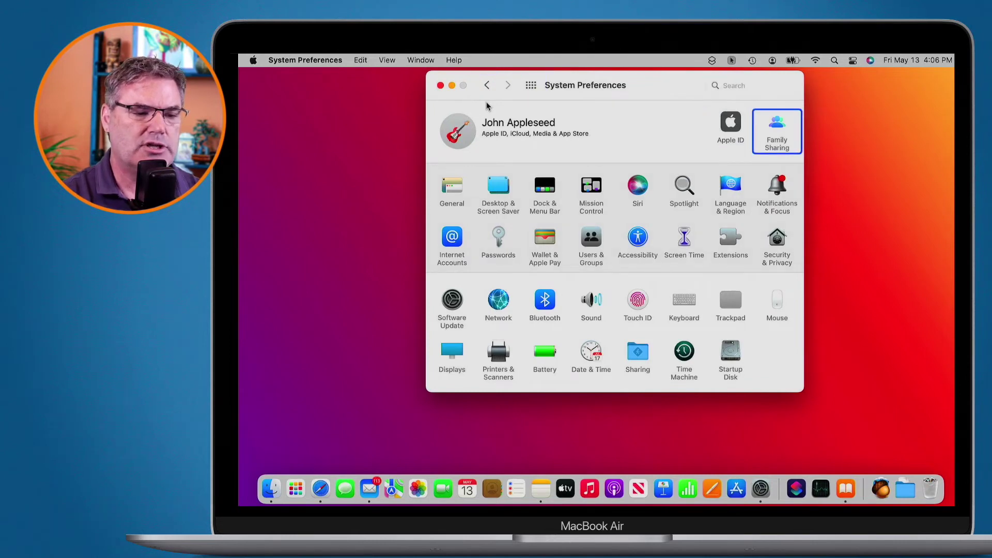
{"action": "key", "text": "Tab"}
{"action": "key", "text": "Tab"}
{"action": "key", "text": "Tab"}
{"action": "key", "text": "Tab"}
{"action": "key", "text": "Tab"}
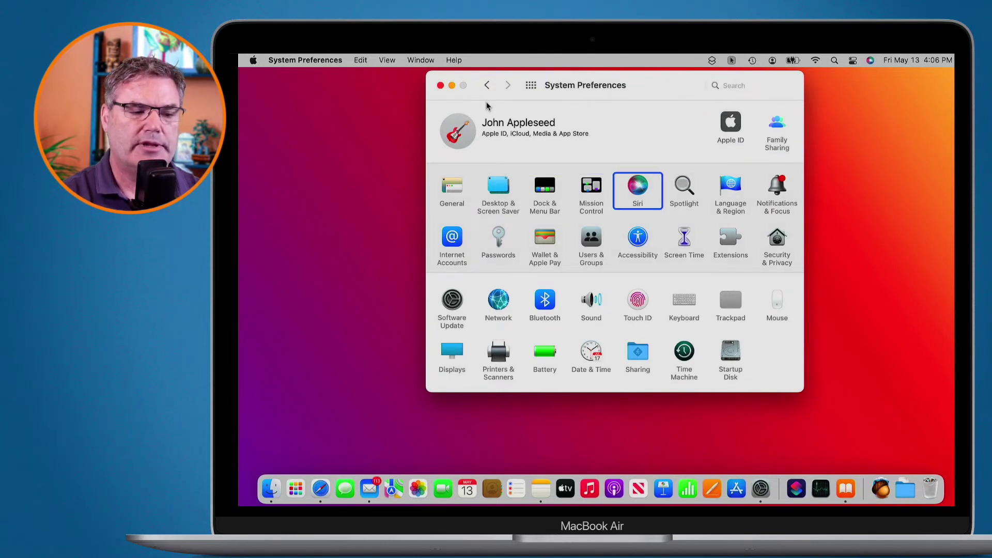
{"action": "key", "text": "Tab"}
{"action": "key", "text": "Tab"}
{"action": "key", "text": "Tab"}
{"action": "key", "text": "Tab"}
{"action": "key", "text": "Tab"}
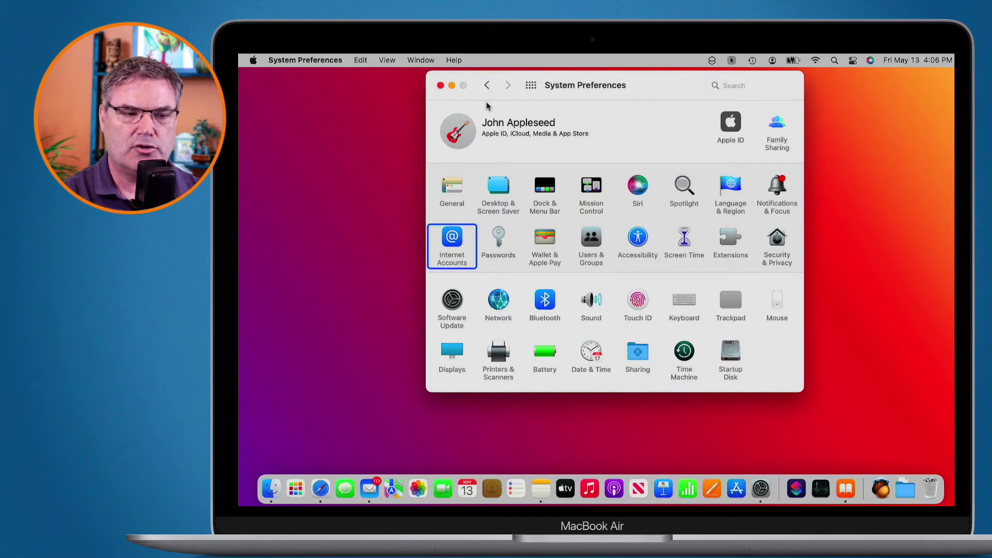
{"action": "key", "text": "Tab"}
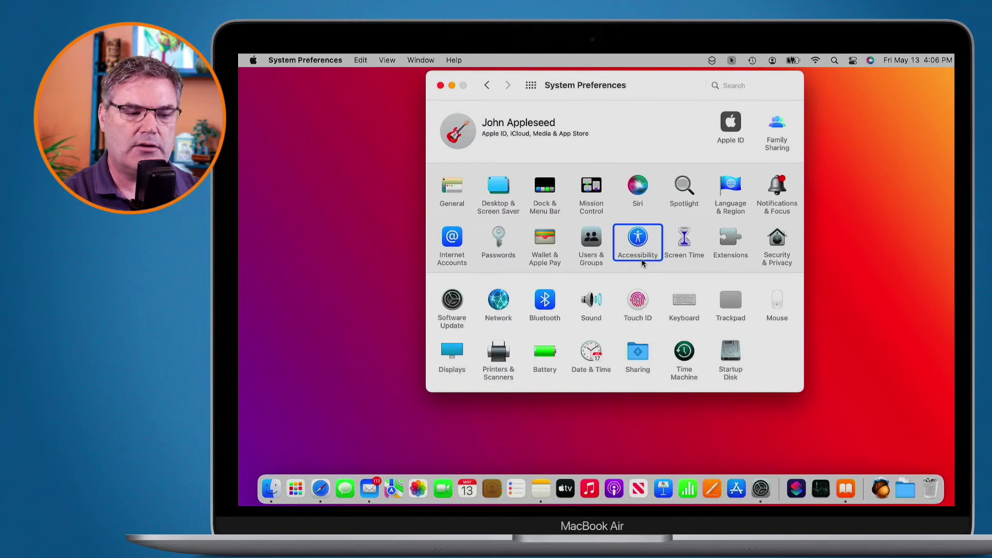
{"action": "key", "text": "space"}
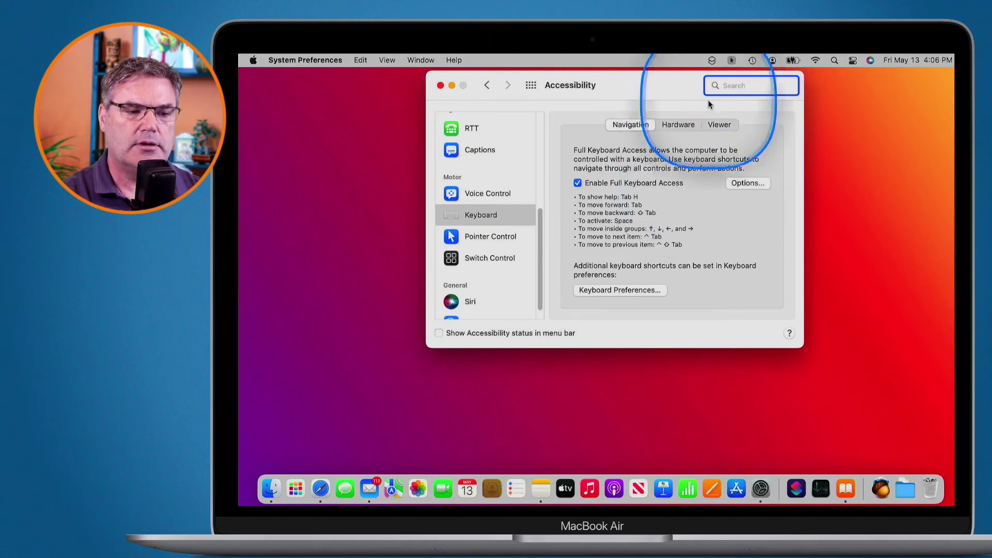
- Keyboard-tour the Hardware, Viewer and Navigation tabs, then close System Preferences
{"action": "key", "text": "Tab"}
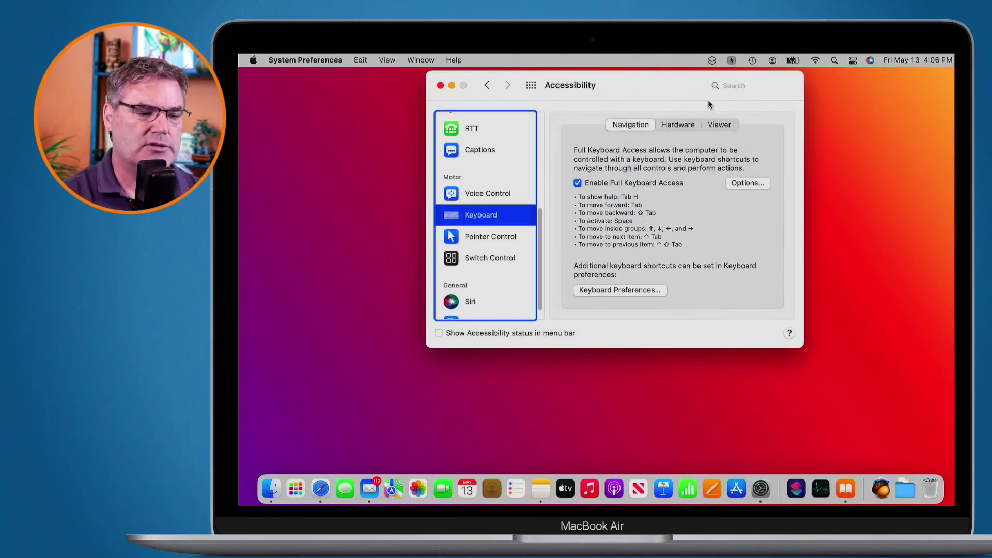
{"action": "key", "text": "Tab"}
{"action": "key", "text": "Tab"}
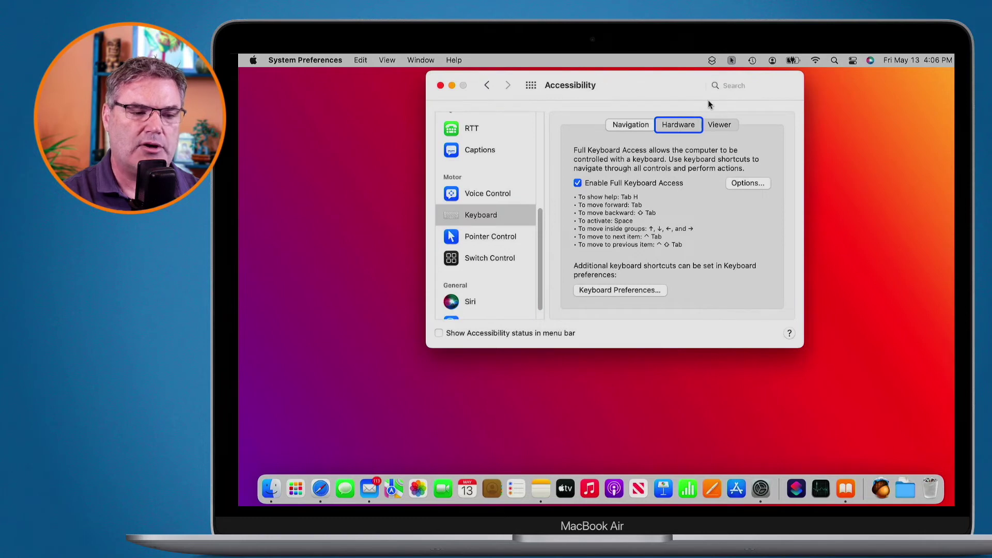
{"action": "key", "text": "Tab"}
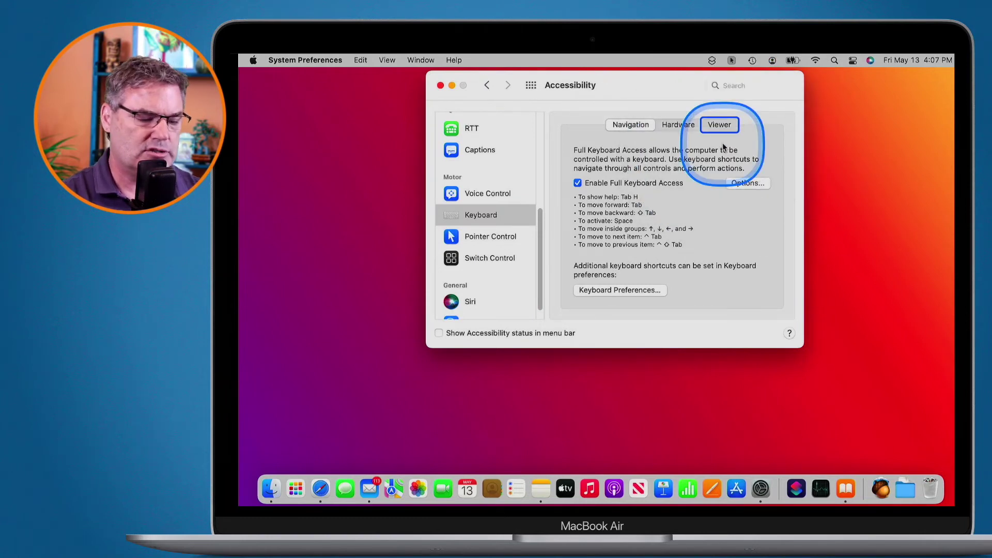
{"action": "key", "text": "space"}
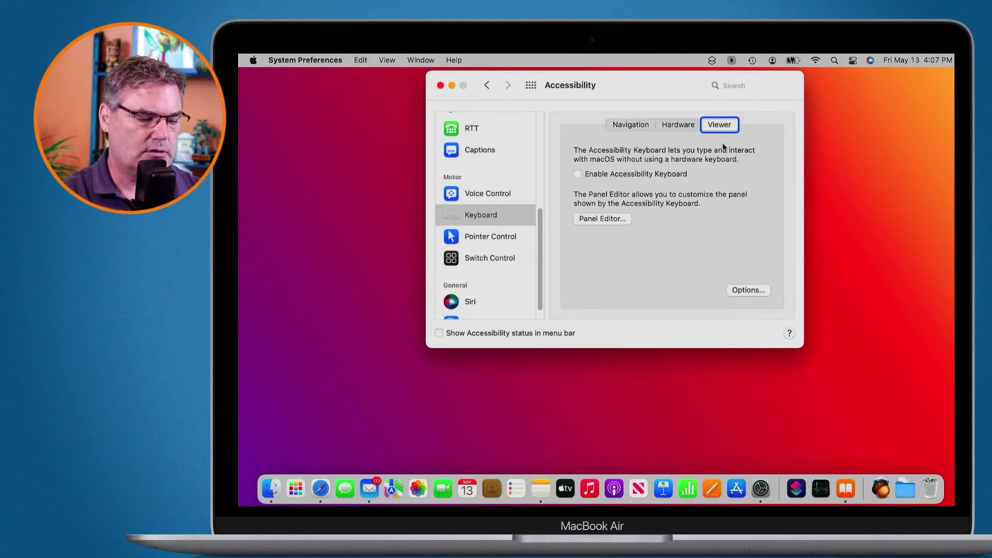
{"action": "key", "text": "shift+Tab"}
{"action": "key", "text": "shift+Tab"}
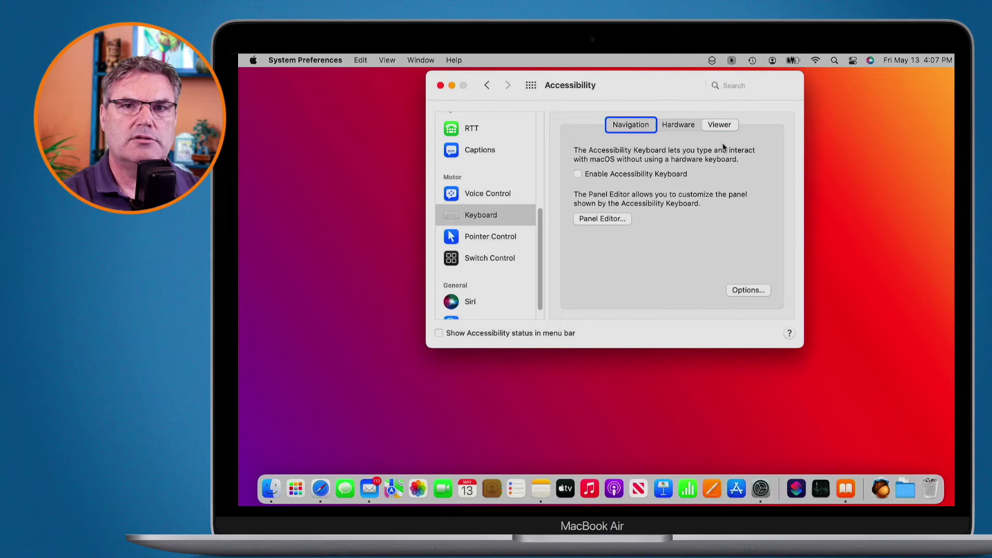
{"action": "key", "text": "space"}
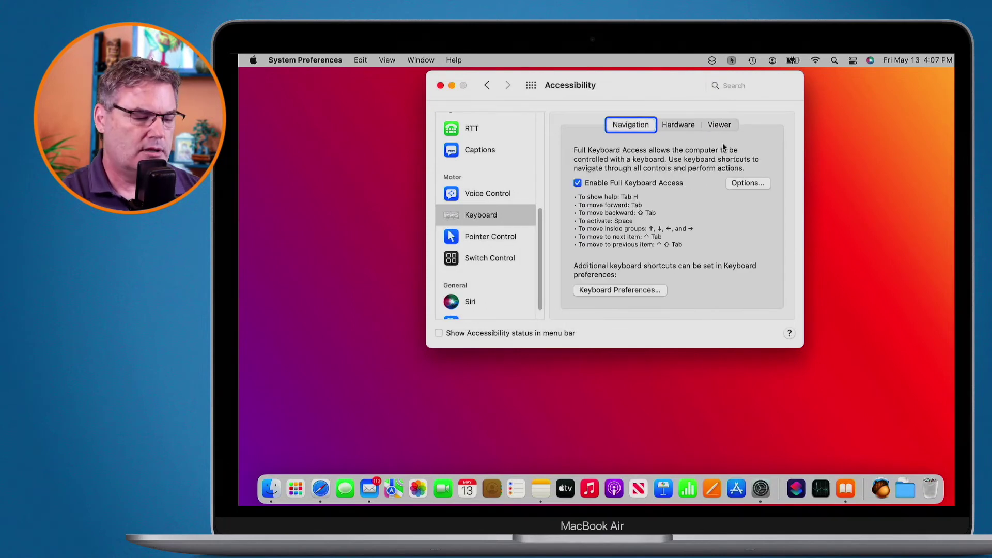
{"action": "key", "text": "super+q"}
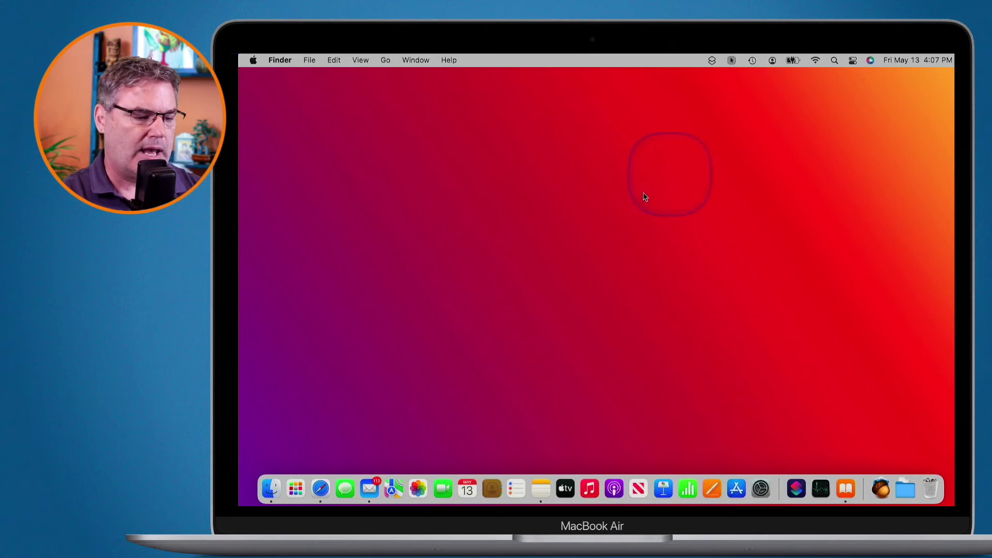
- Launch Safari, toggle its sidebar on and off, and Tab to the tab overview button
{"action": "left_click", "coordinate": [318, 492]}
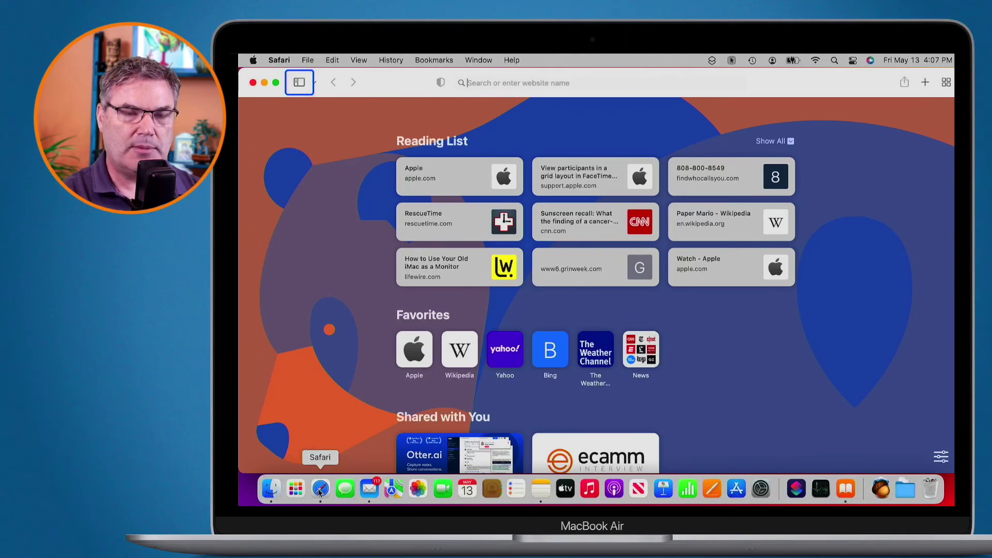
{"action": "left_click", "coordinate": [298, 94]}
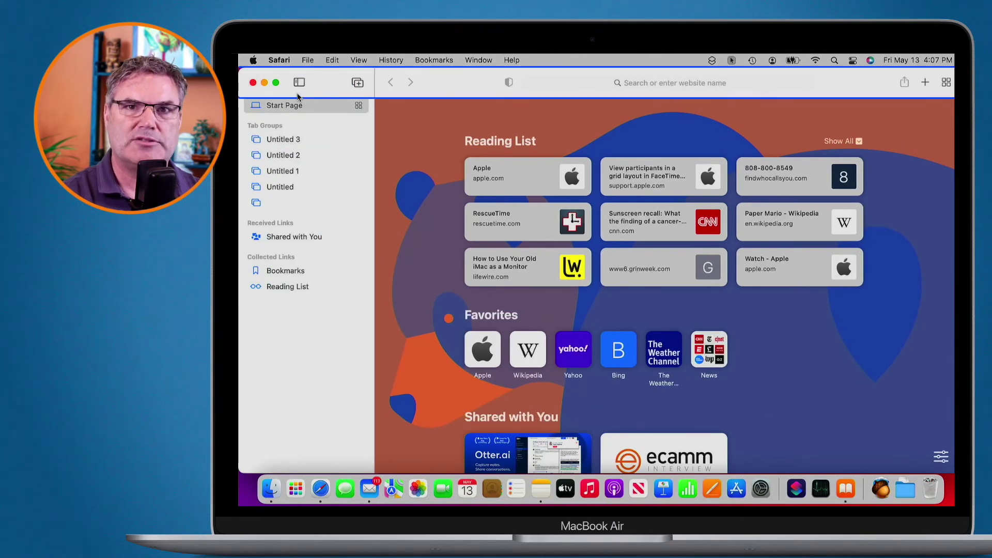
{"action": "left_click", "coordinate": [298, 96]}
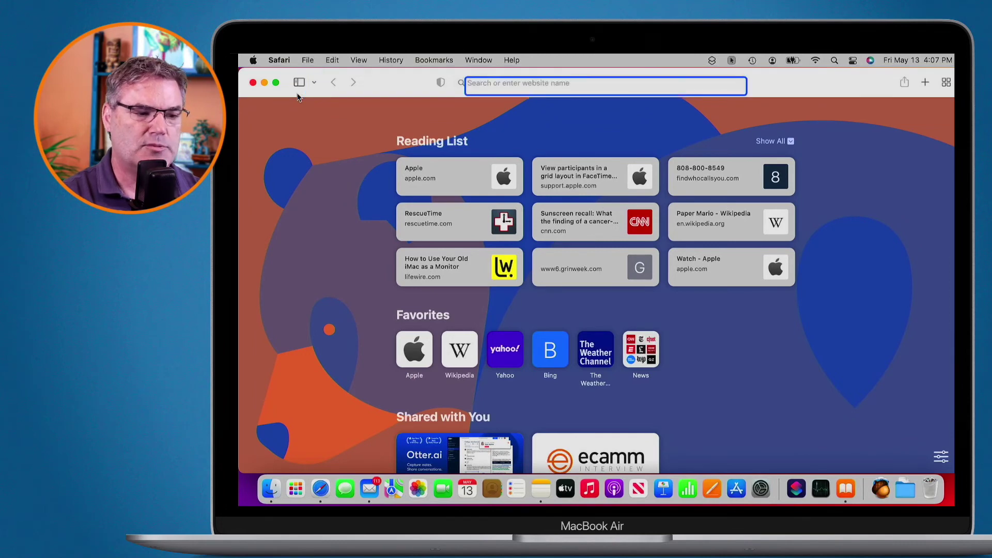
{"action": "key", "text": "Tab"}
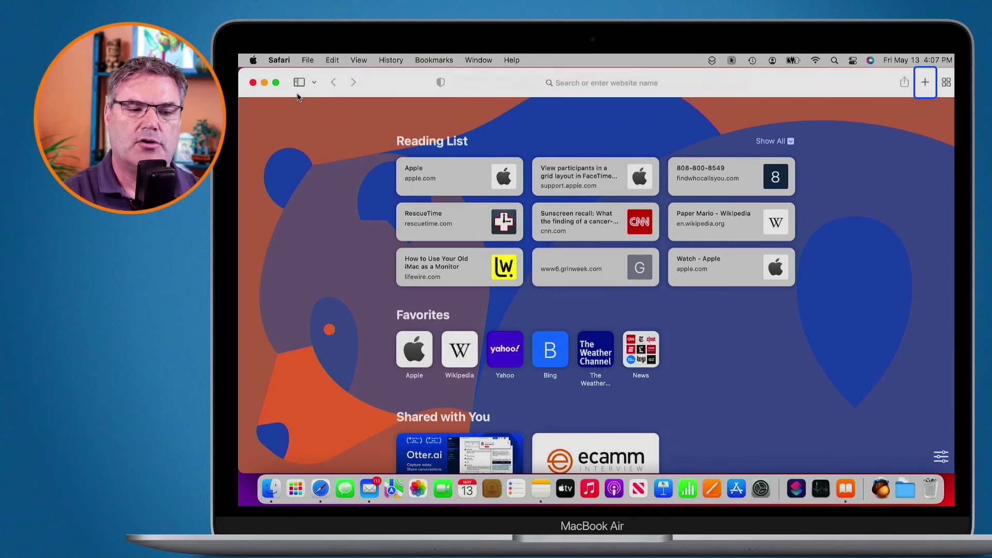
{"action": "key", "text": "Tab"}
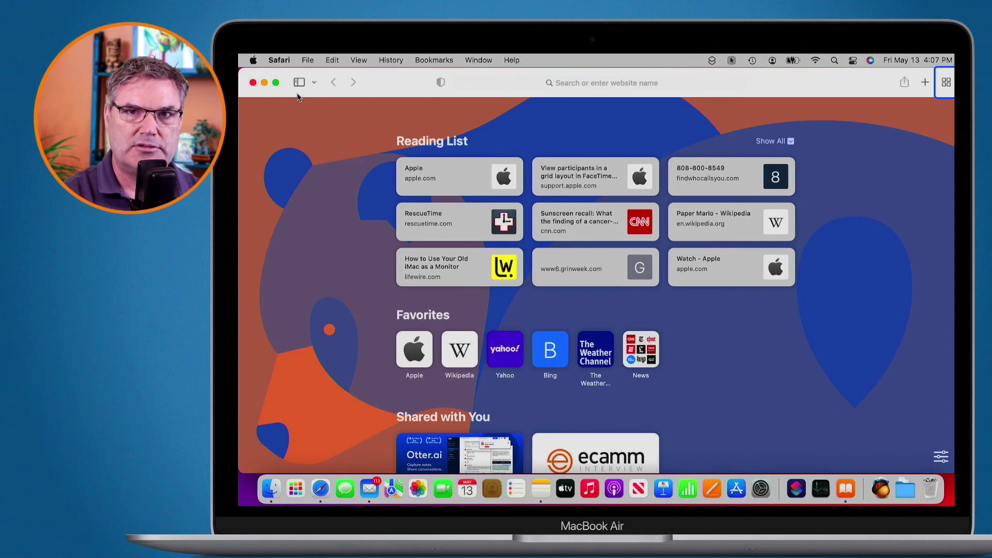
- Open a new tab from the tab overview's + tile, then close it and the Safari window
{"action": "key", "text": "space"}
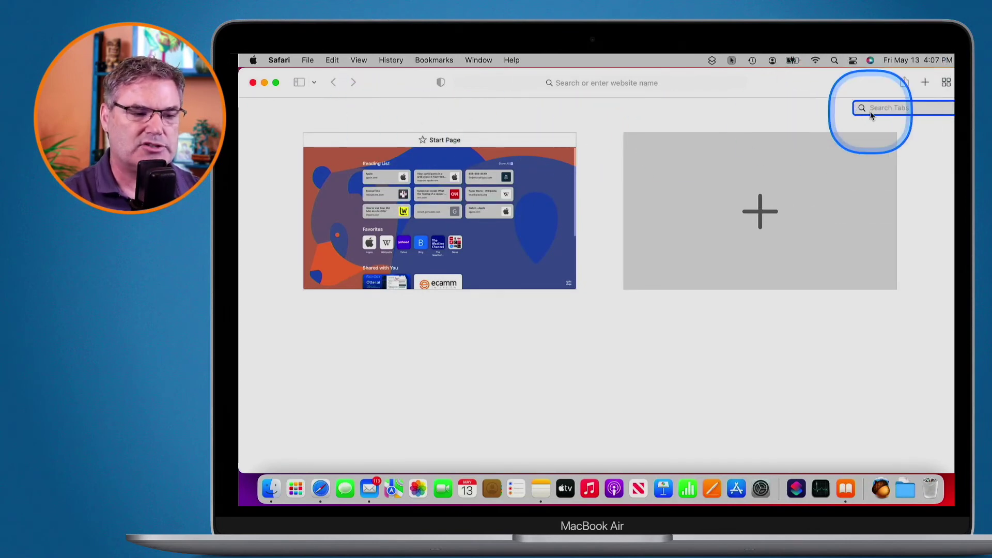
{"action": "key", "text": "Tab"}
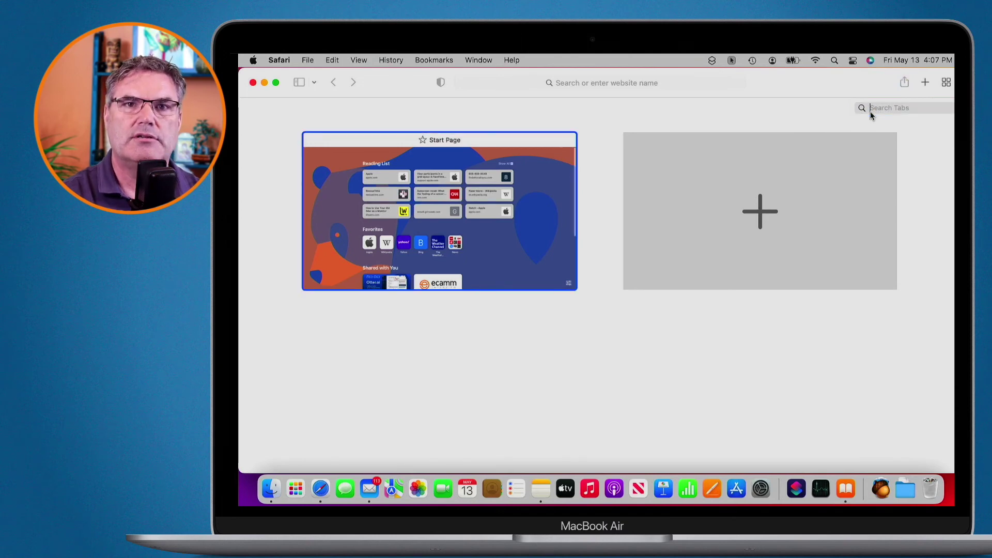
{"action": "key", "text": "Tab"}
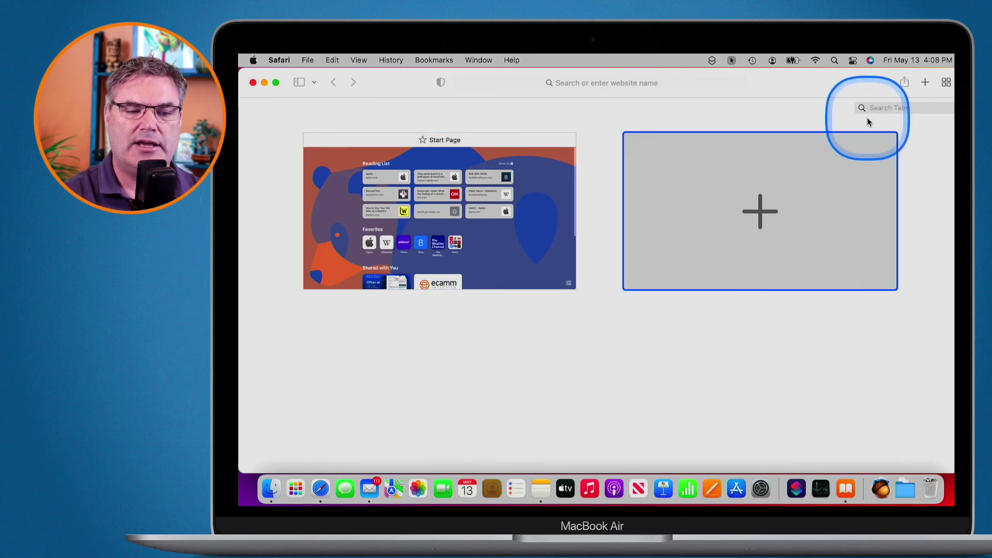
{"action": "key", "text": "Return"}
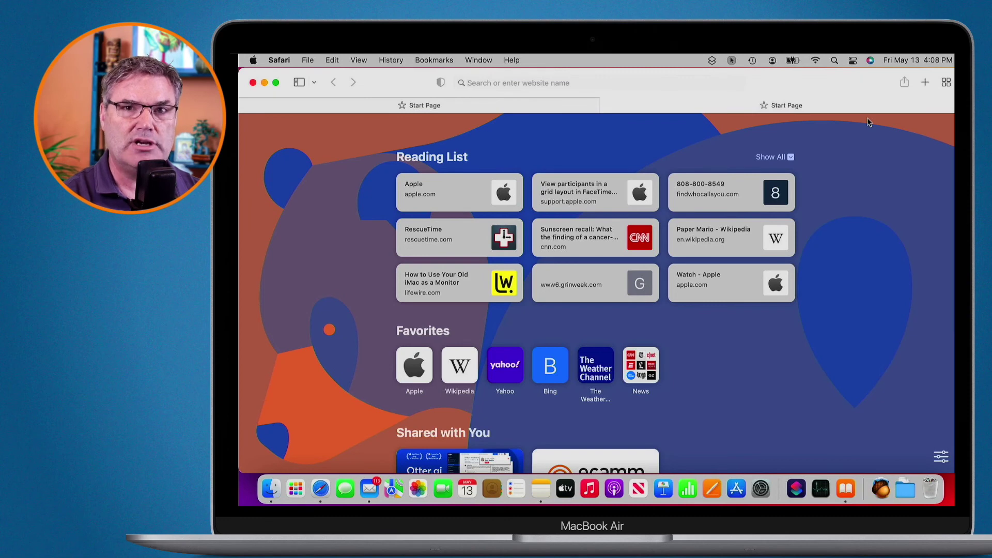
{"action": "key", "text": "super+w"}
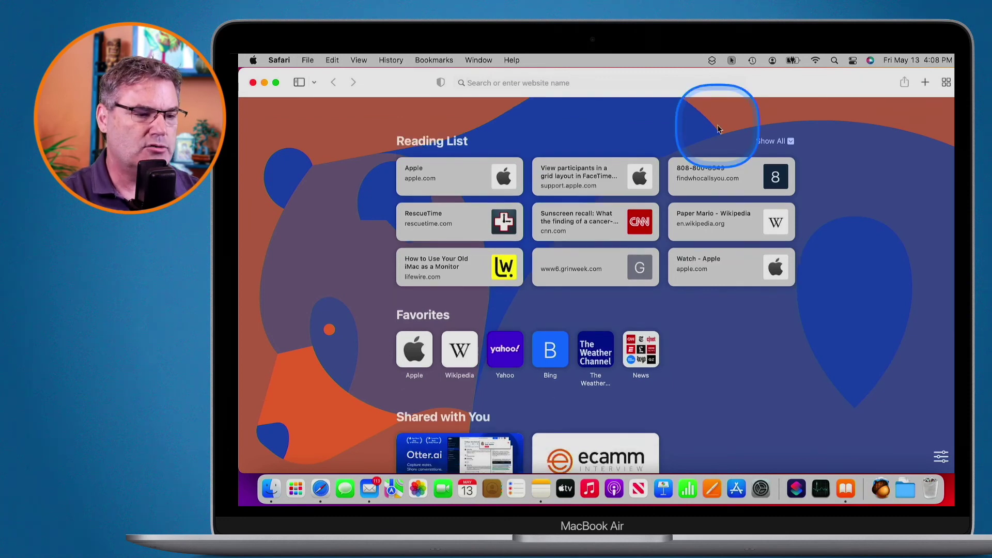
{"action": "key", "text": "super+w"}
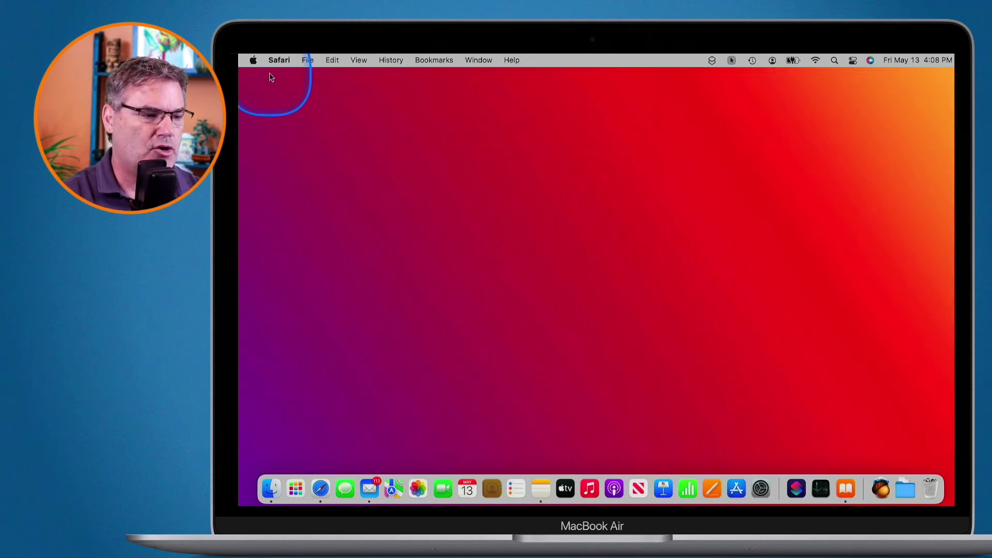
- Launch System Preferences, view Accessibility's Keyboard settings, then go back to the full preferences grid
{"action": "left_click", "coordinate": [252, 60]}
{"action": "left_click", "coordinate": [274, 94]}
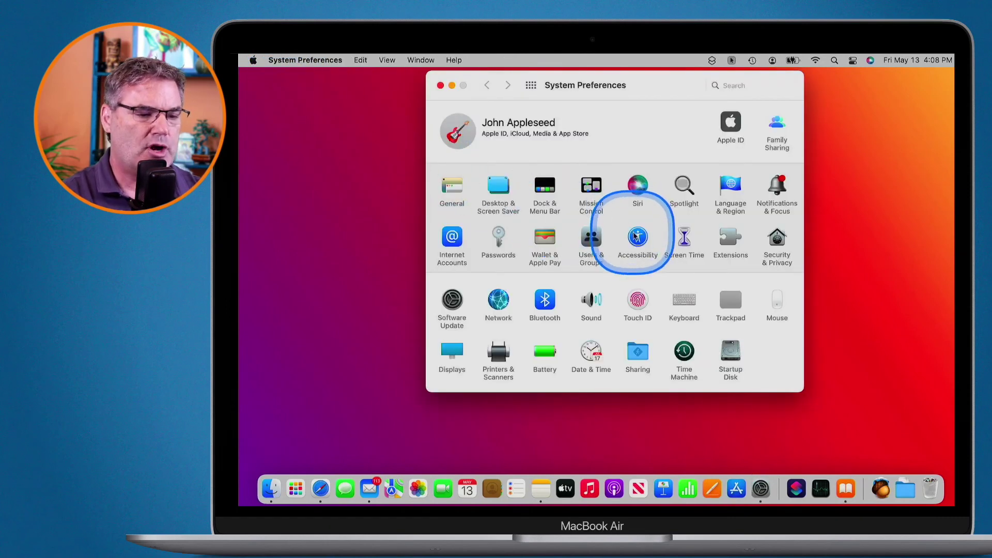
{"action": "left_click", "coordinate": [638, 238]}
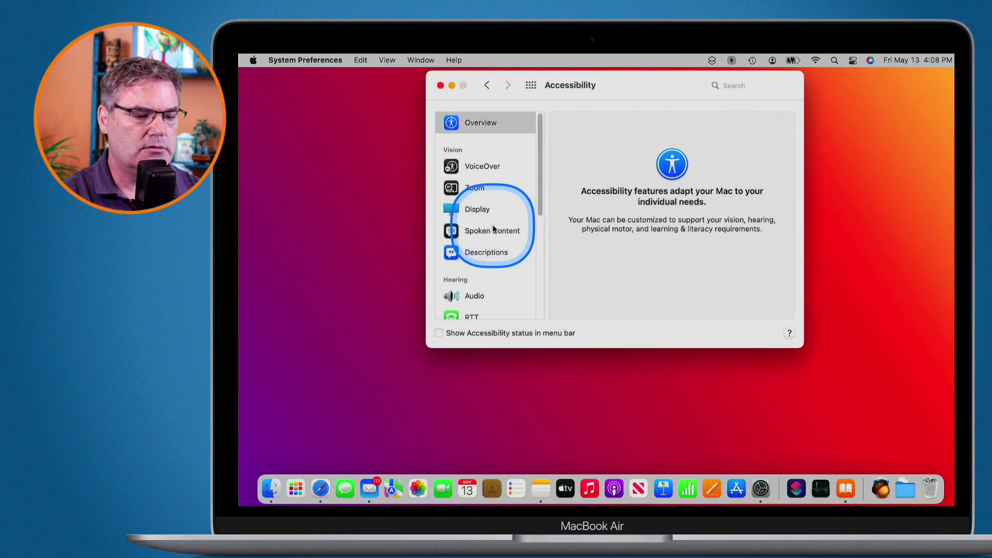
{"action": "scroll", "coordinate": [491, 224], "scroll_direction": "down", "scroll_amount": 3}
{"action": "scroll", "coordinate": [492, 228], "scroll_direction": "down", "scroll_amount": 3}
{"action": "left_click", "coordinate": [475, 222]}
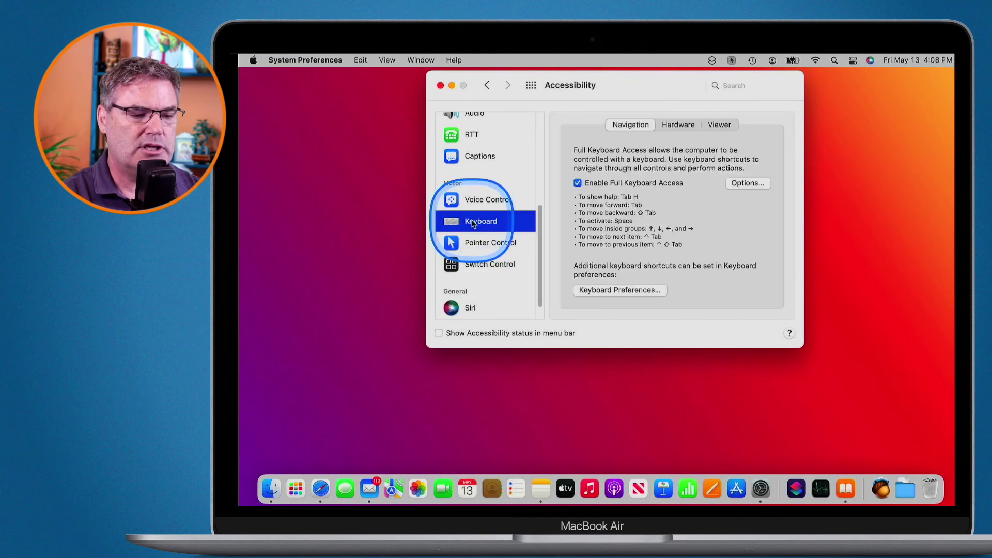
{"action": "left_click", "coordinate": [532, 86]}
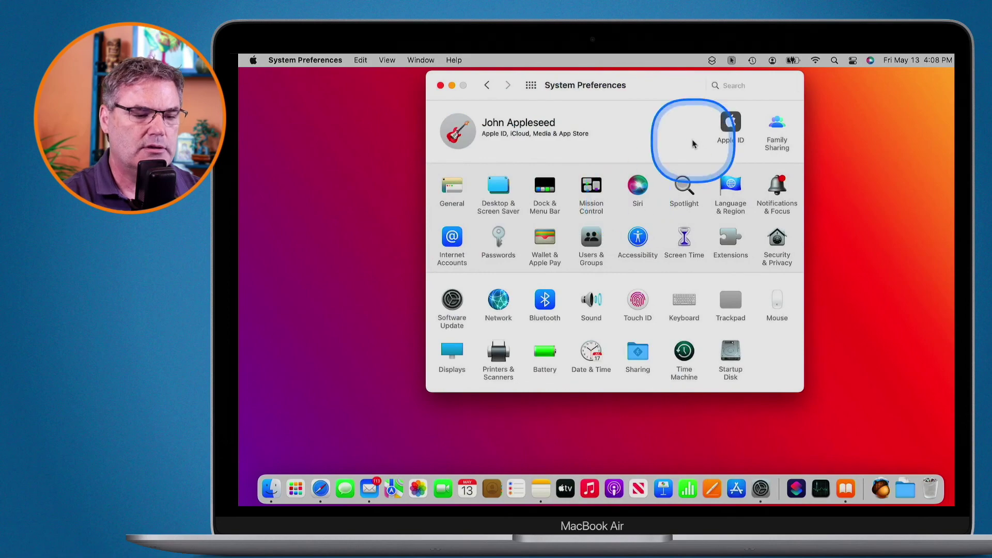
- In Keyboard preferences, enable 'Use keyboard navigation to move focus between controls' and test it with Tab
{"action": "left_click", "coordinate": [685, 303]}
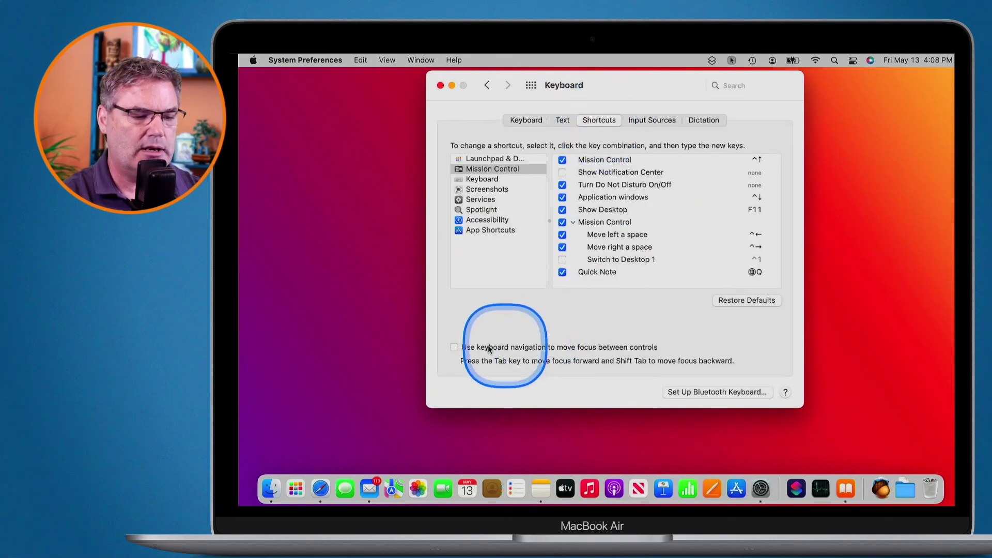
{"action": "left_click", "coordinate": [454, 348]}
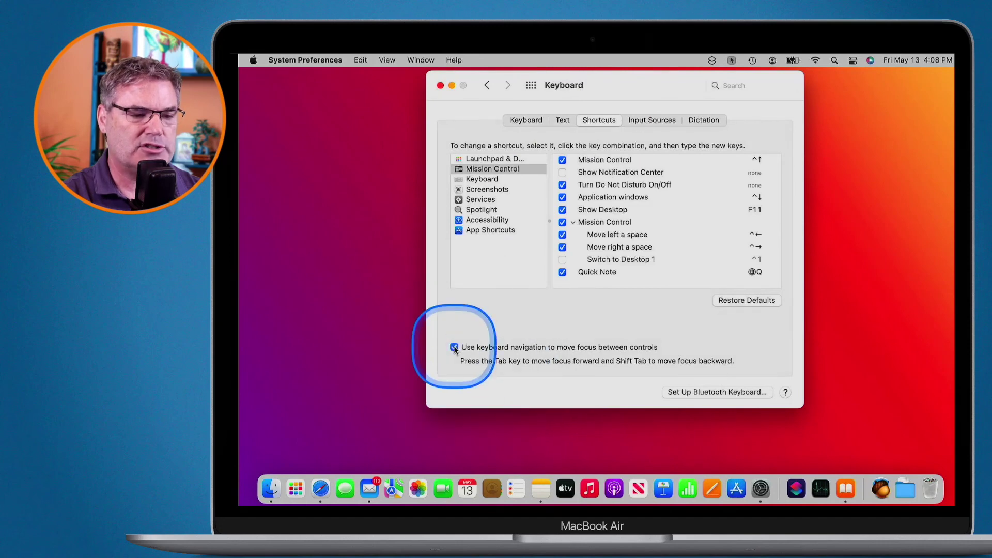
{"action": "key", "text": "Tab"}
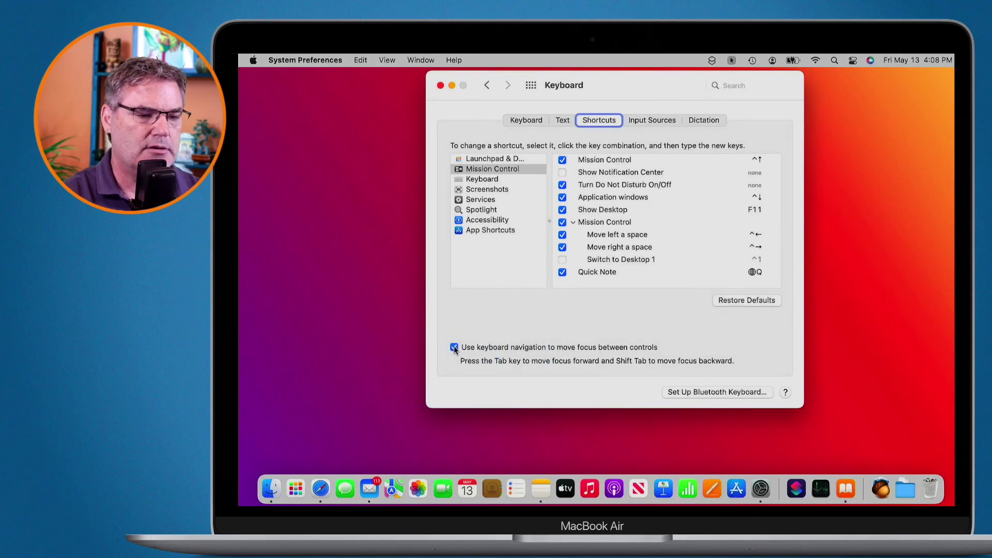
{"action": "key", "text": "Tab"}
{"action": "key", "text": "Tab"}
{"action": "key", "text": "Tab"}
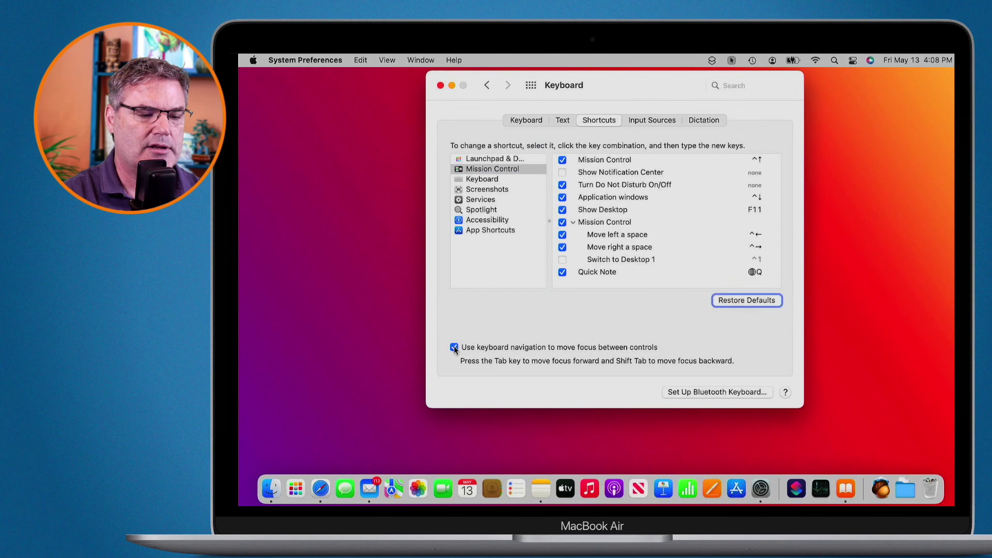